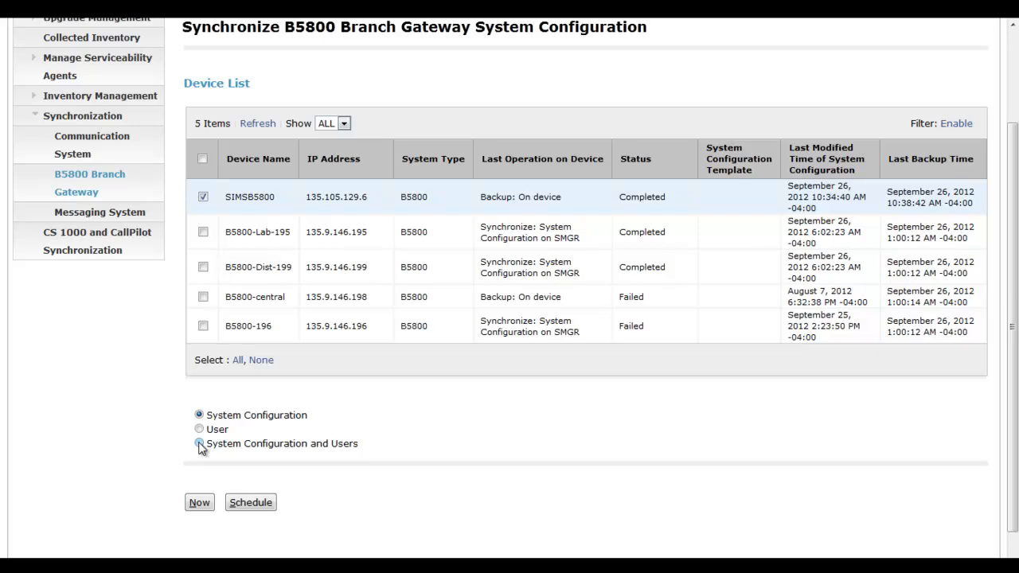
Step: Run an immediate System Configuration and Users synchronization for SIMSB5800 and check its status in the refreshed device list
{"action": "left_click", "coordinate": [199, 443]}
{"action": "left_click", "coordinate": [199, 503]}
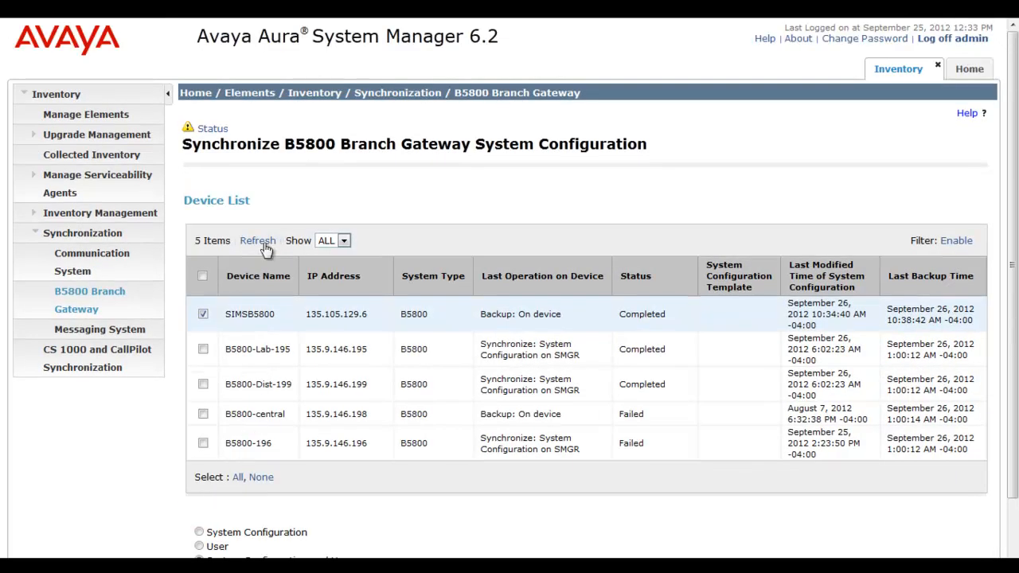
{"action": "left_click", "coordinate": [263, 243]}
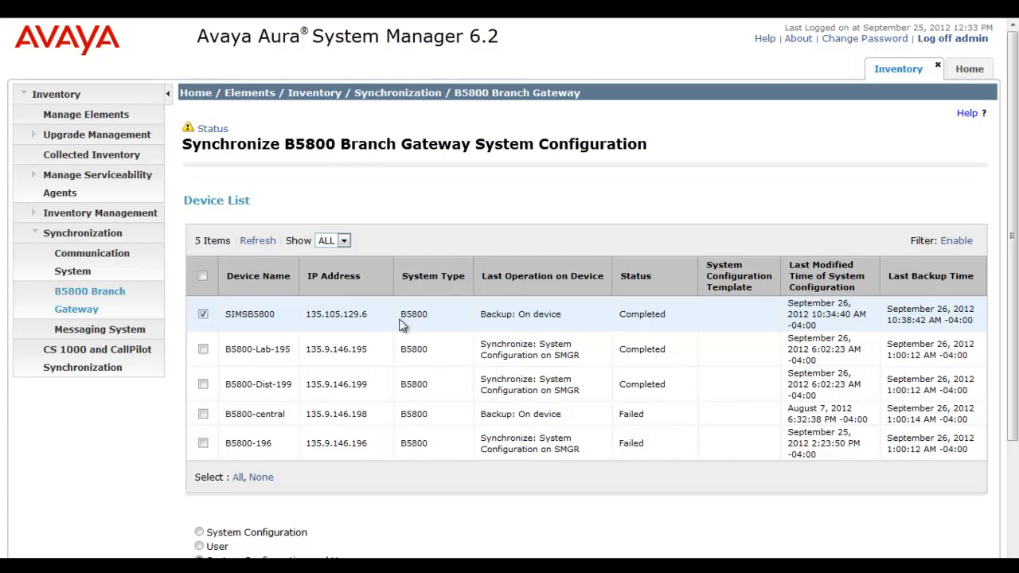
{"action": "left_click", "coordinate": [271, 242]}
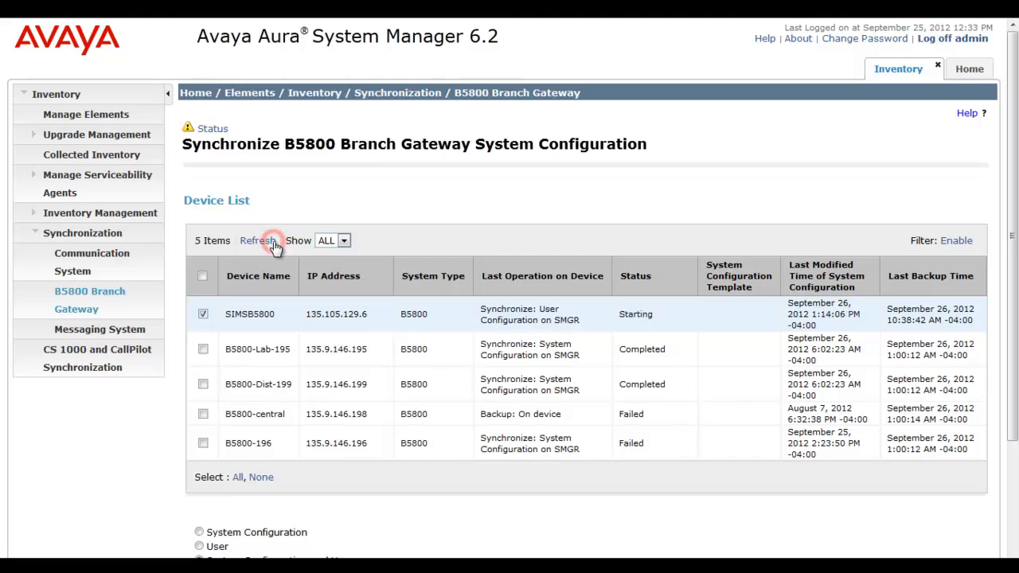
{"action": "left_click", "coordinate": [542, 333]}
{"action": "left_click", "coordinate": [270, 248]}
{"action": "left_click", "coordinate": [270, 248]}
{"action": "left_click", "coordinate": [214, 128]}
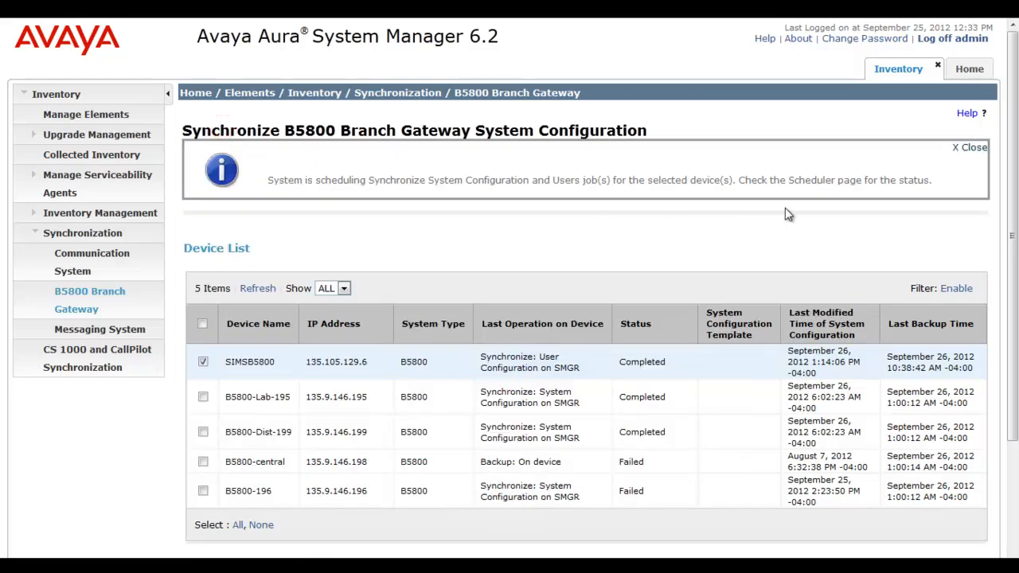
{"action": "left_click", "coordinate": [973, 148]}
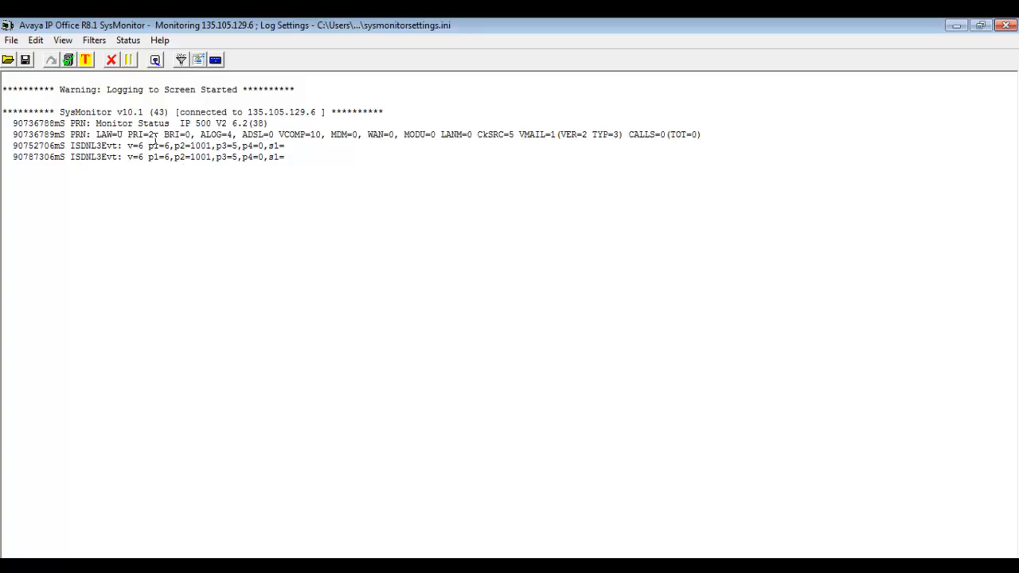
Step: In the SysMonitor trace options, enable the HTTP and Memory Card Commands service traces
{"action": "left_click", "coordinate": [97, 41]}
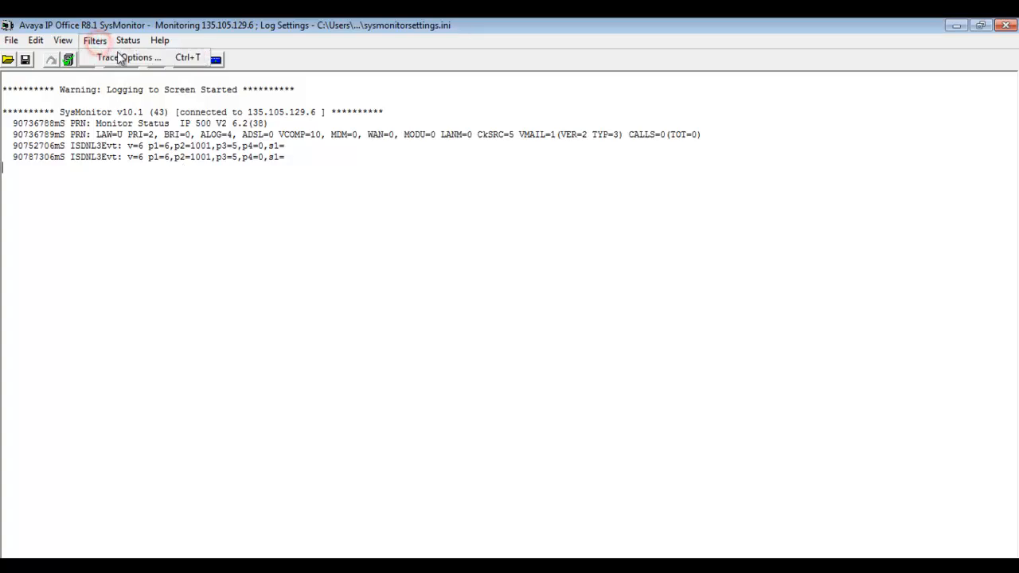
{"action": "left_click", "coordinate": [139, 60]}
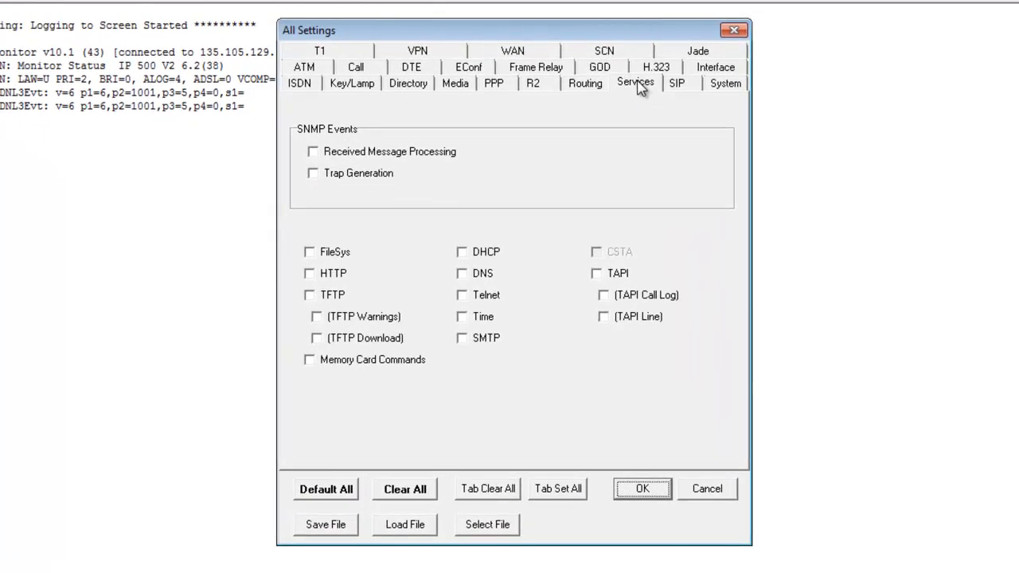
{"action": "left_click", "coordinate": [610, 140]}
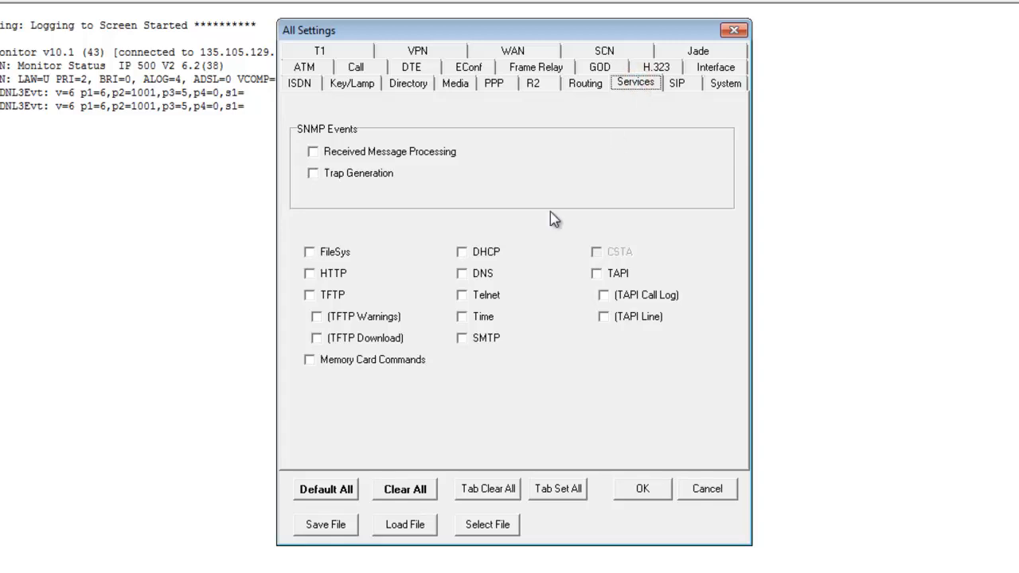
{"action": "left_click", "coordinate": [309, 273]}
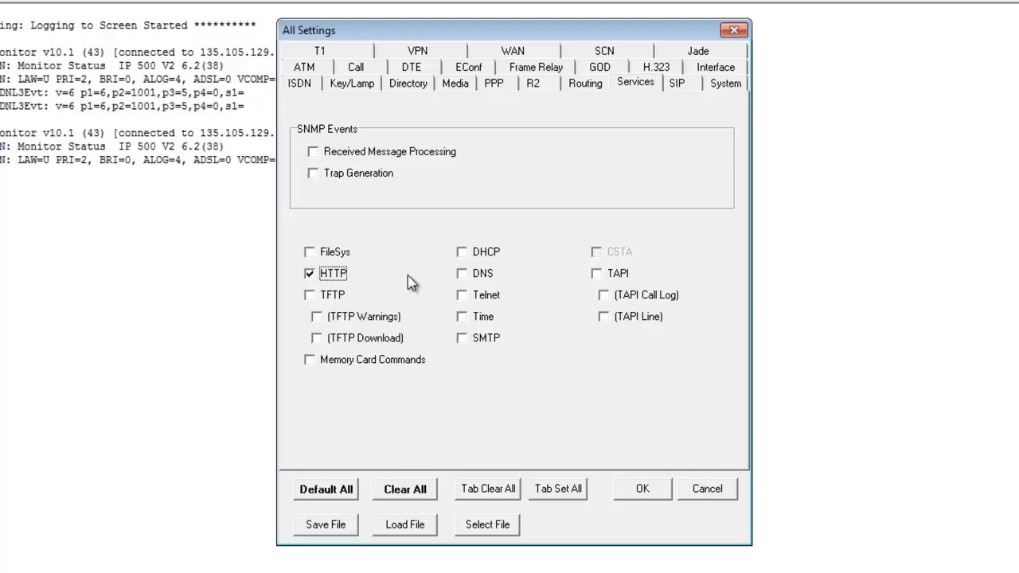
{"action": "left_click", "coordinate": [310, 360]}
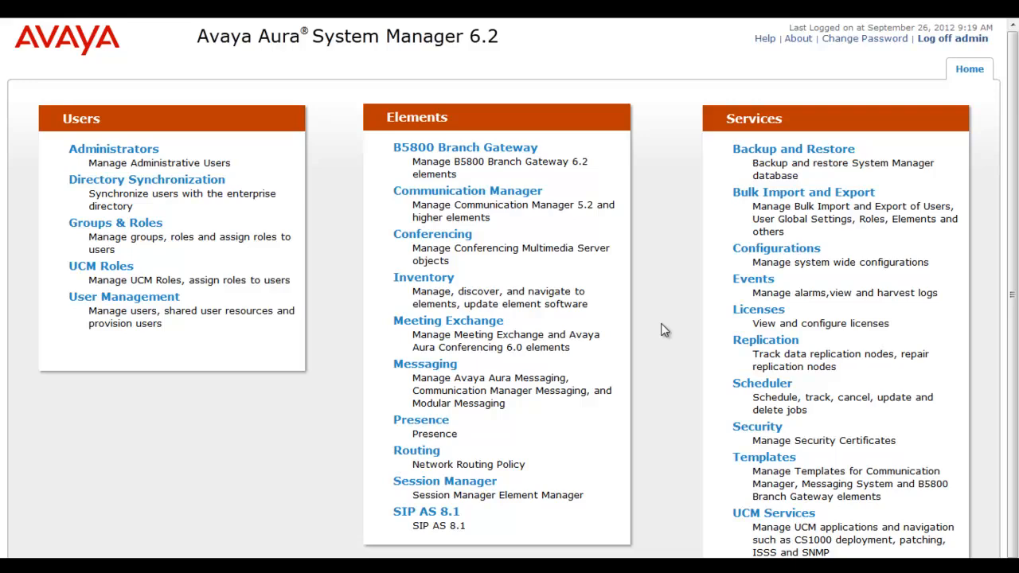
Step: In System Manager, open the B5800 Branch Gateway system configuration of SIMSB5800 for editing
{"action": "left_click", "coordinate": [527, 149]}
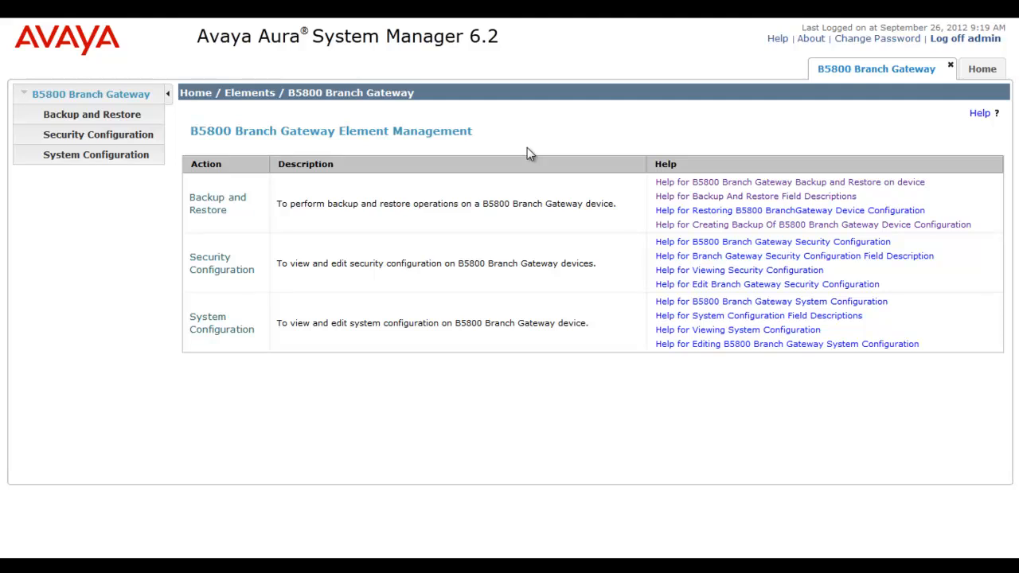
{"action": "left_click", "coordinate": [112, 157]}
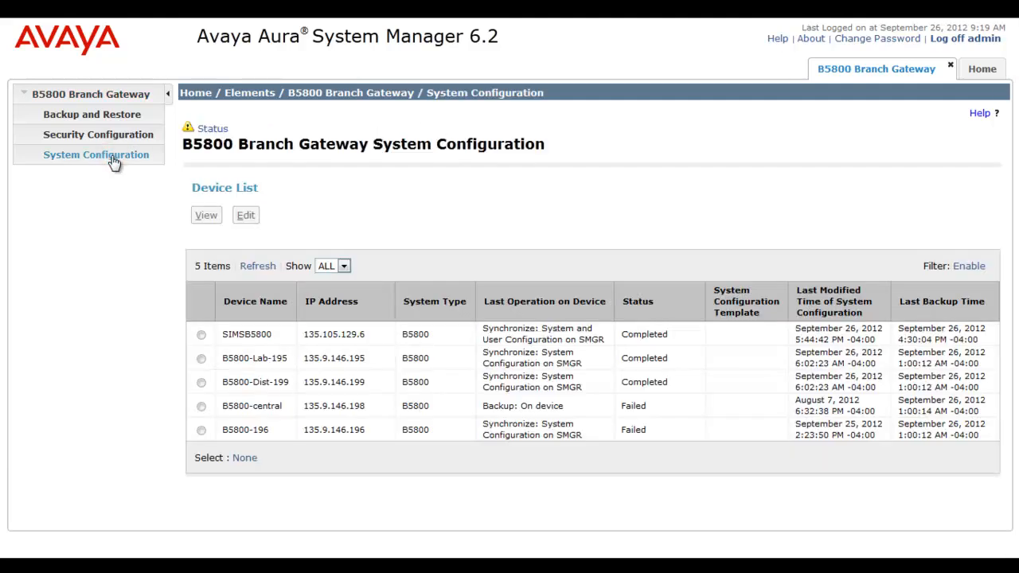
{"action": "left_click", "coordinate": [201, 334]}
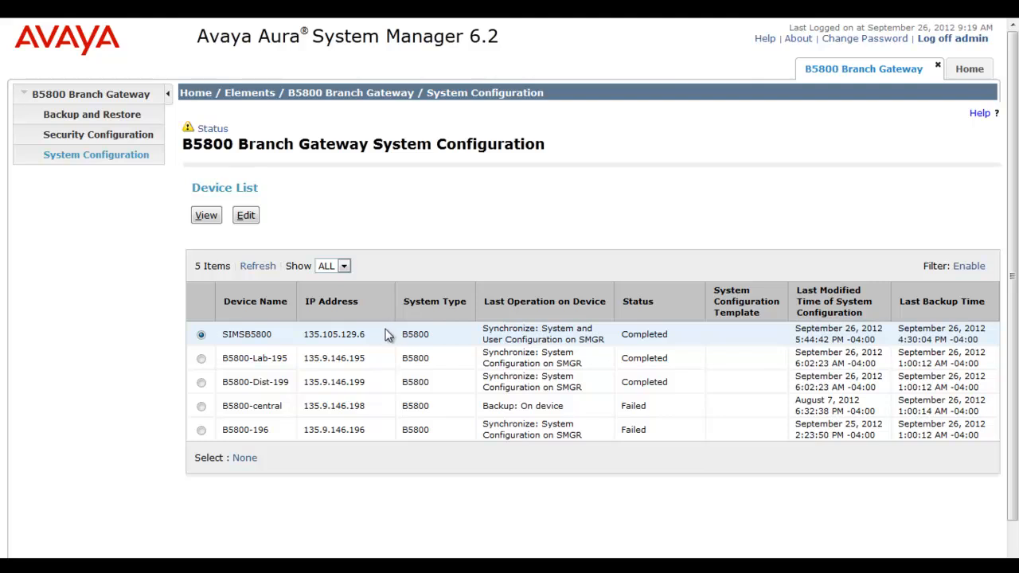
{"action": "left_click", "coordinate": [246, 216]}
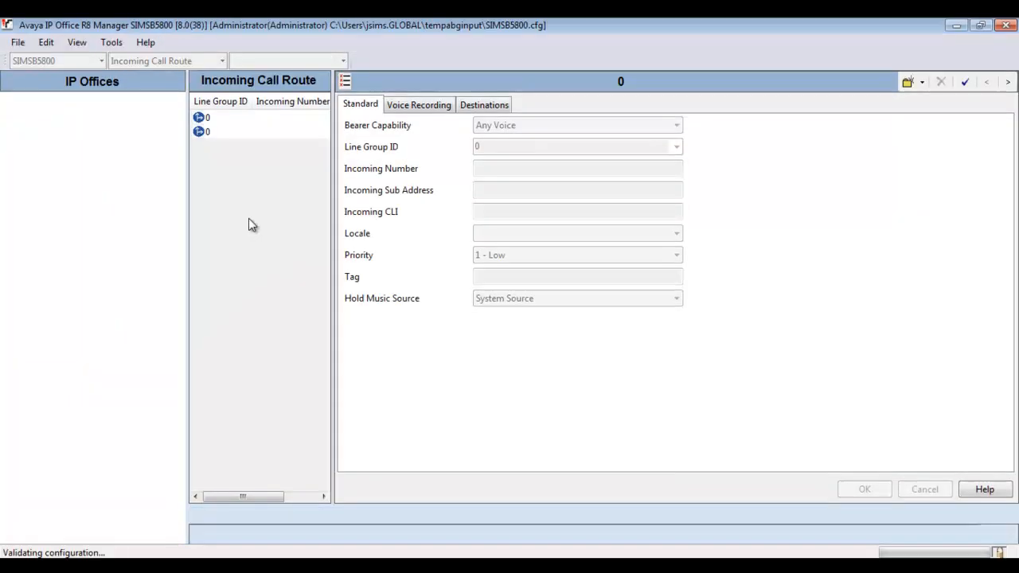
Step: Remove all code entries from the Main ARS route of SIMSB5800 and apply the change
{"action": "left_click", "coordinate": [49, 353]}
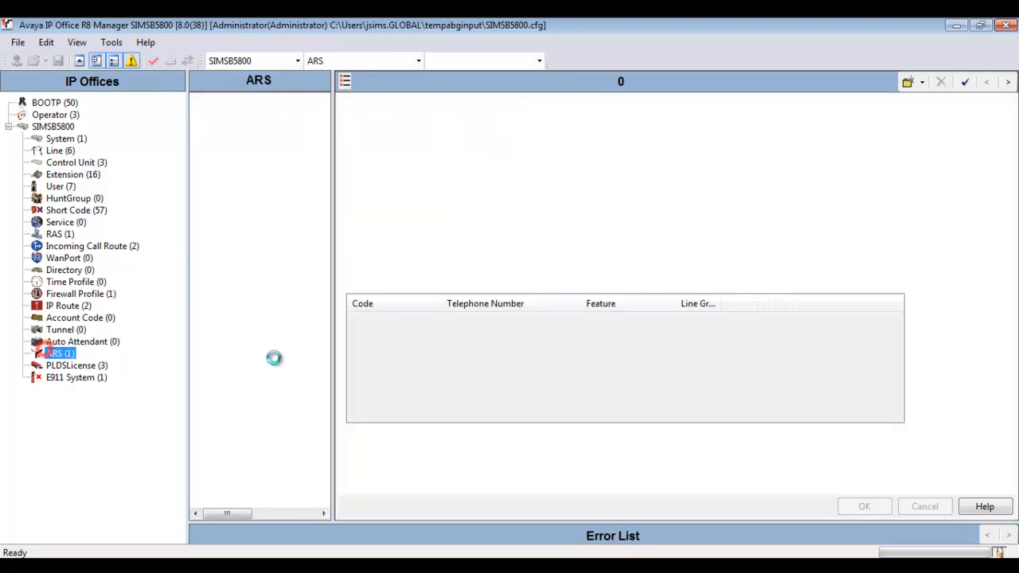
{"action": "left_click", "coordinate": [398, 350]}
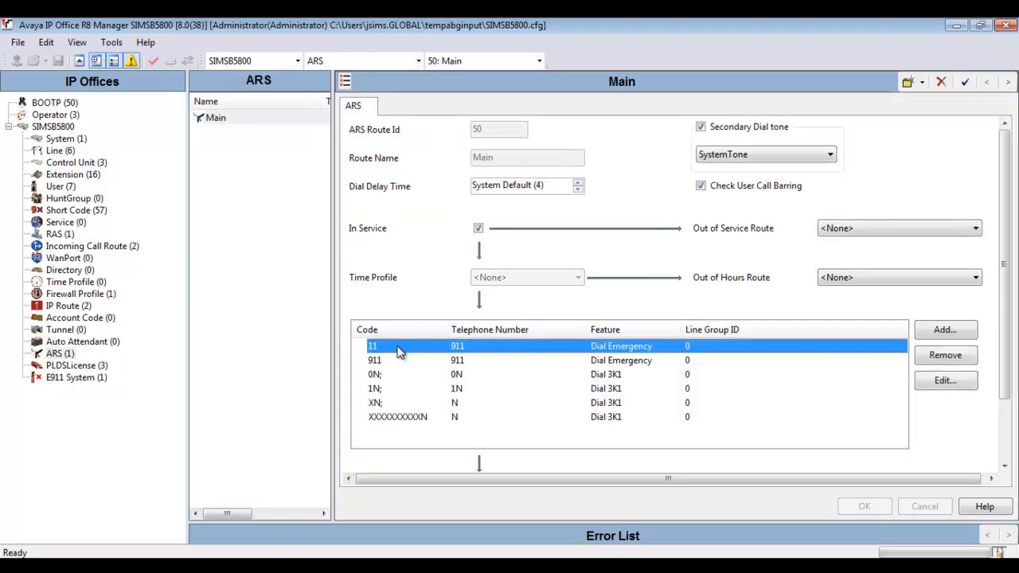
{"action": "key", "text": "shift+Down"}
{"action": "key", "text": "shift+Down"}
{"action": "key", "text": "shift+Down"}
{"action": "key", "text": "shift+Down"}
{"action": "key", "text": "shift+Down"}
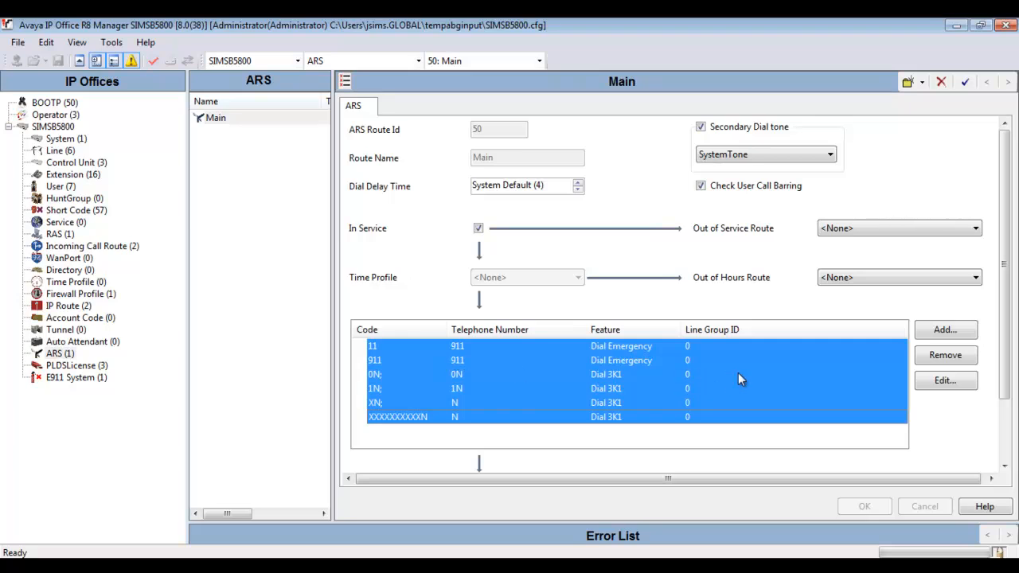
{"action": "left_click", "coordinate": [944, 355]}
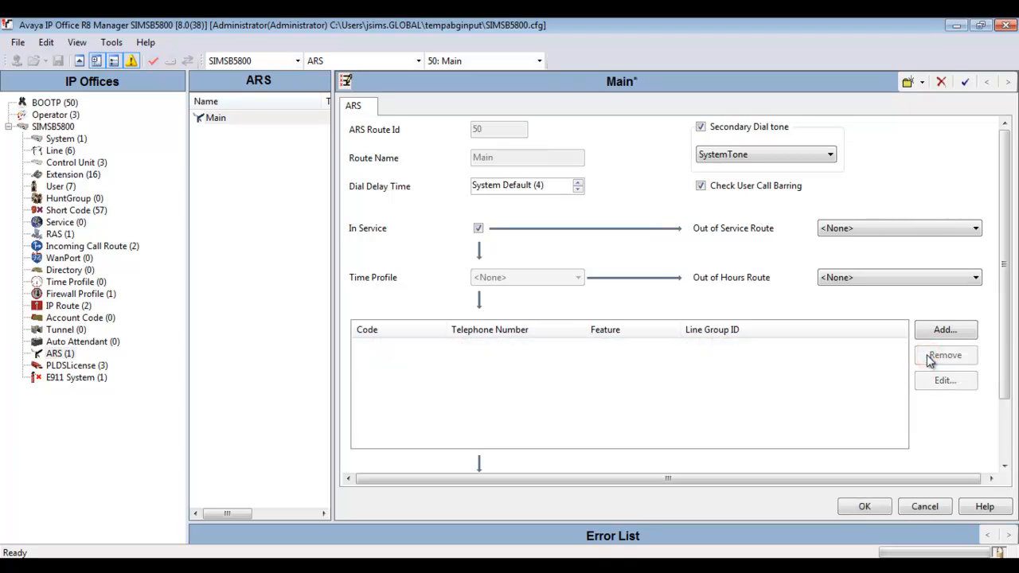
{"action": "left_click", "coordinate": [866, 506]}
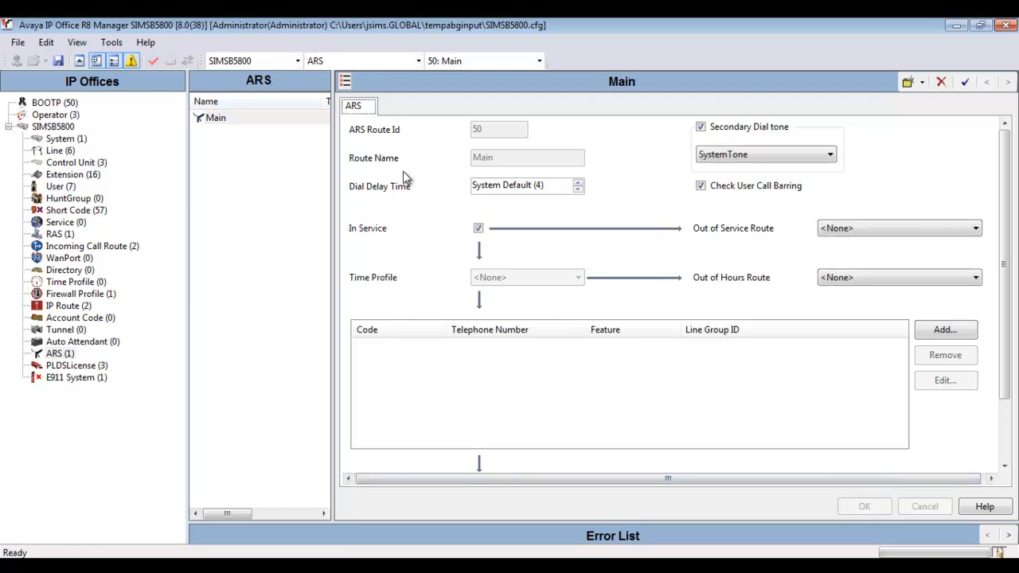
Step: Save the edited configuration, exit the editor and commit the update to SIMSB5800 immediately
{"action": "left_click", "coordinate": [20, 43]}
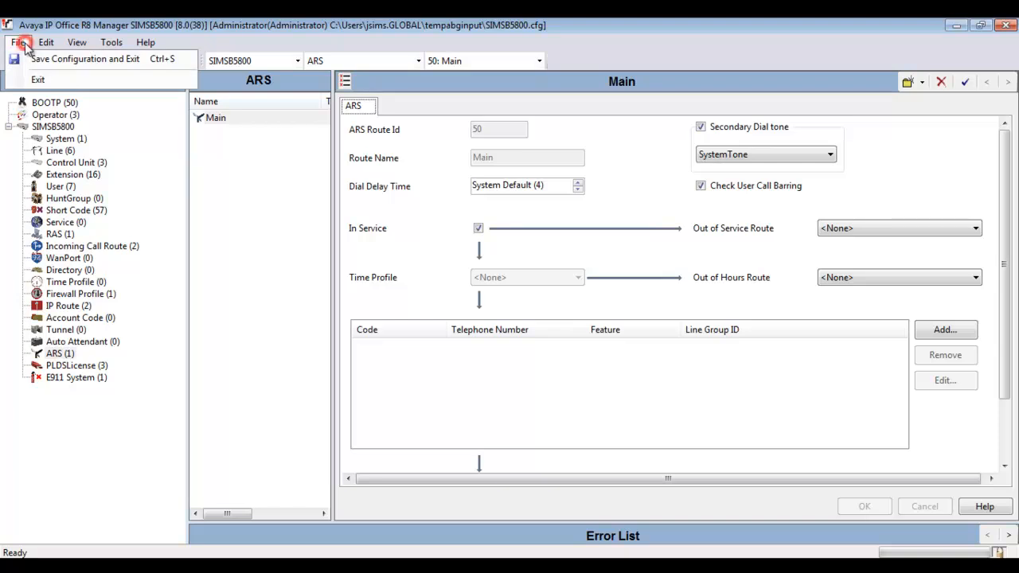
{"action": "left_click", "coordinate": [124, 61]}
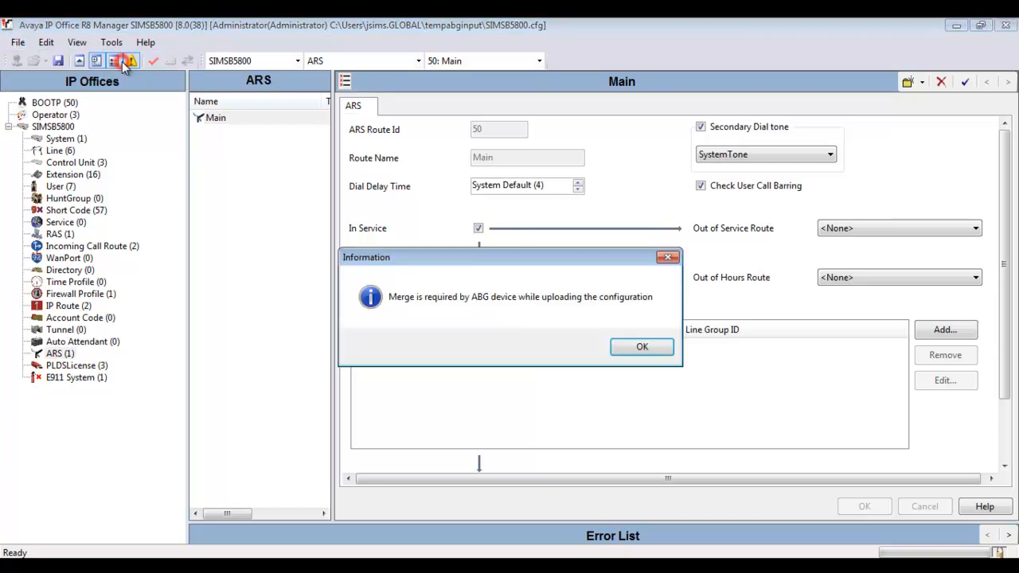
{"action": "left_click", "coordinate": [628, 346]}
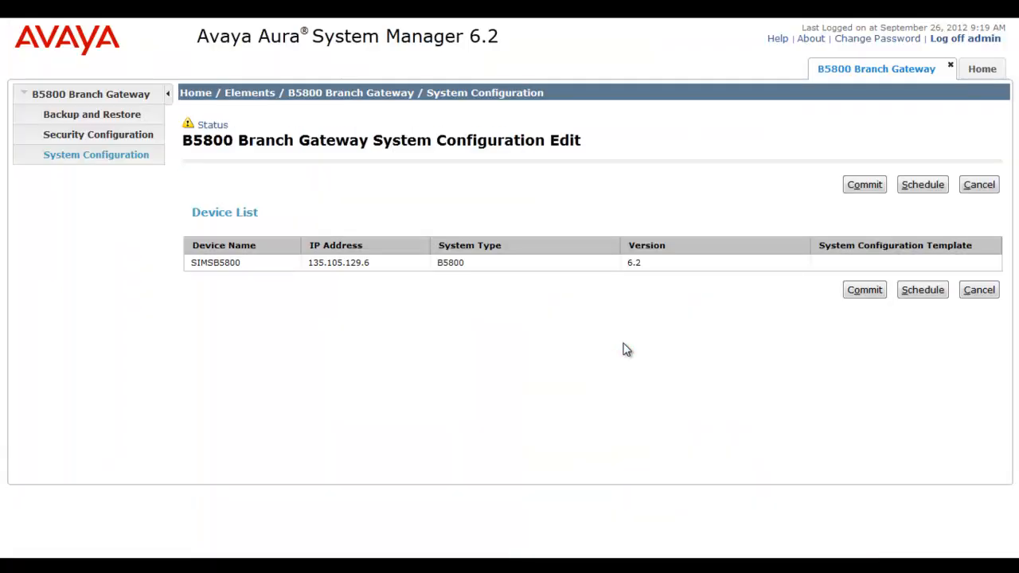
{"action": "left_click", "coordinate": [857, 291]}
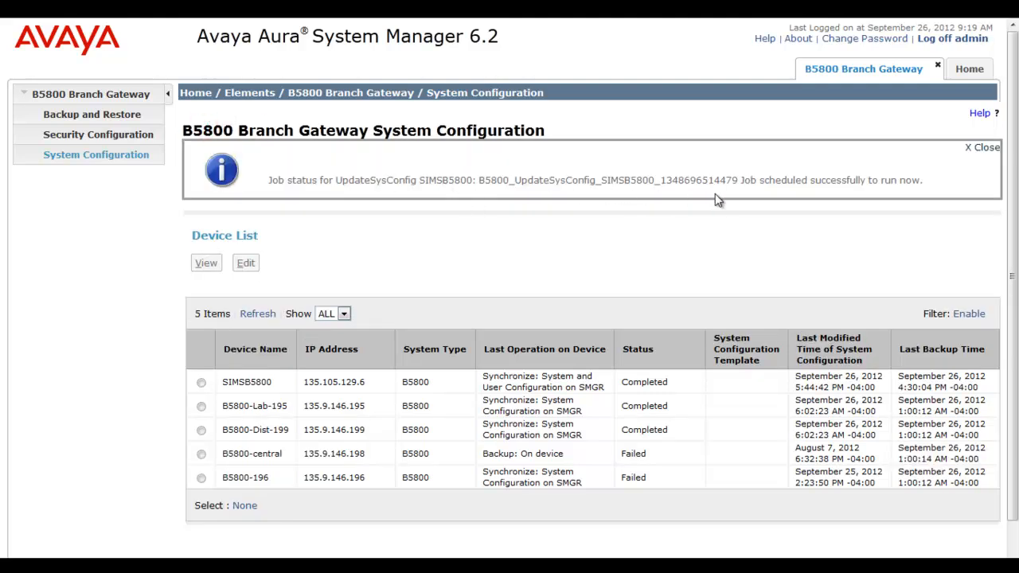
{"action": "left_click", "coordinate": [984, 149]}
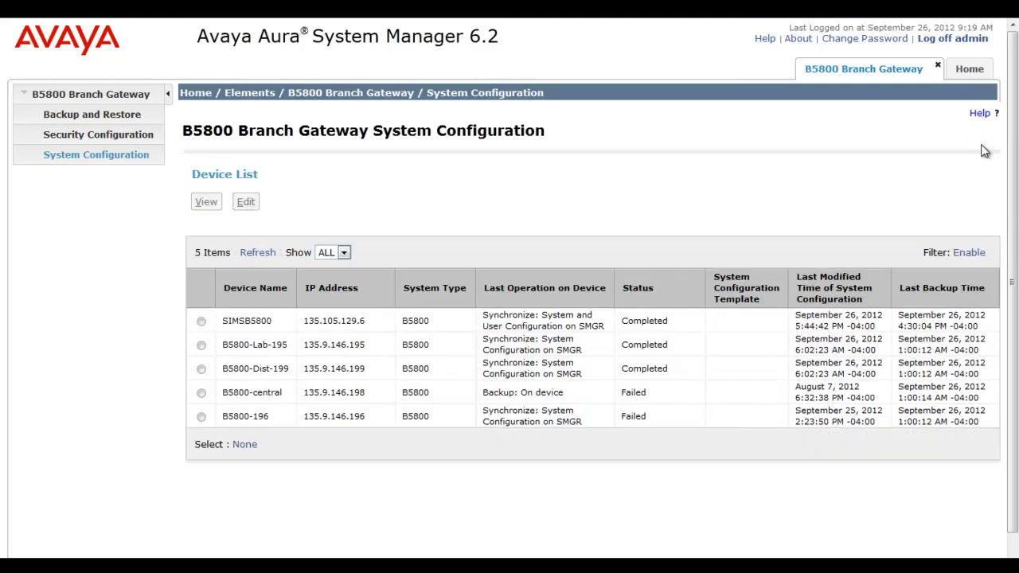
Step: View the system configuration of SIMSB5800 read-only, examine its Main ARS route's code table and close the viewer
{"action": "left_click", "coordinate": [130, 154]}
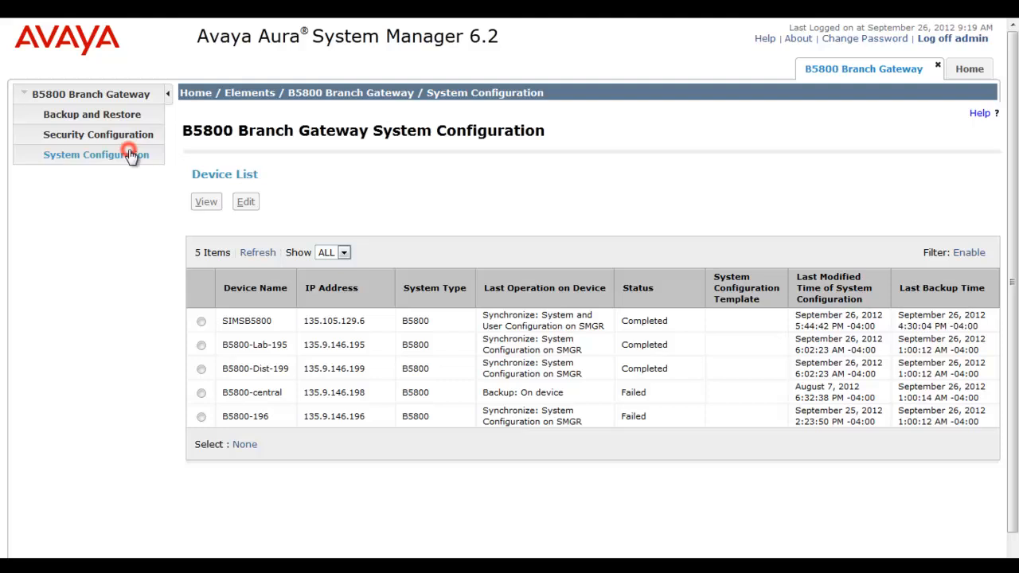
{"action": "left_click", "coordinate": [201, 321]}
{"action": "left_click", "coordinate": [205, 202]}
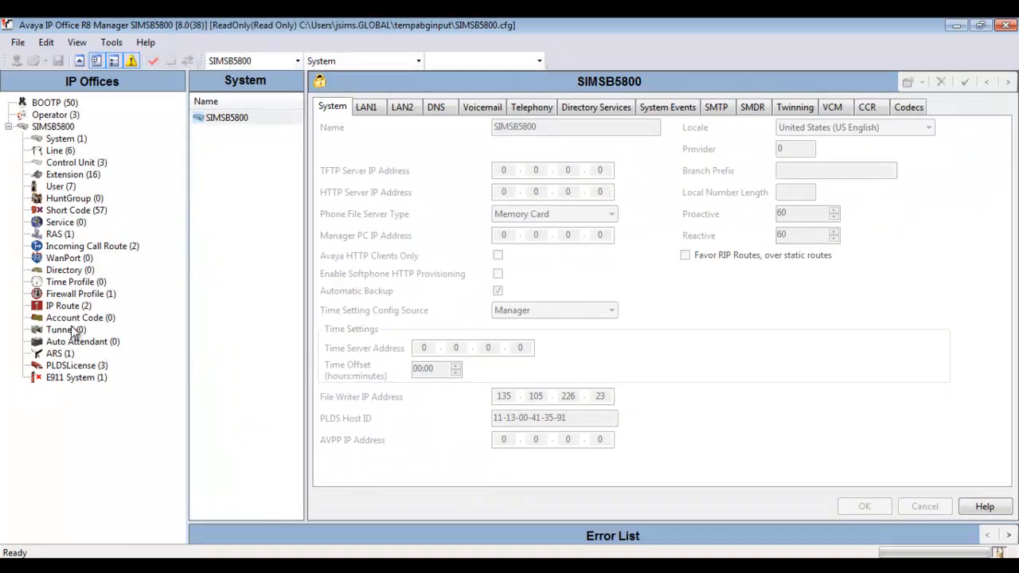
{"action": "left_click", "coordinate": [56, 353]}
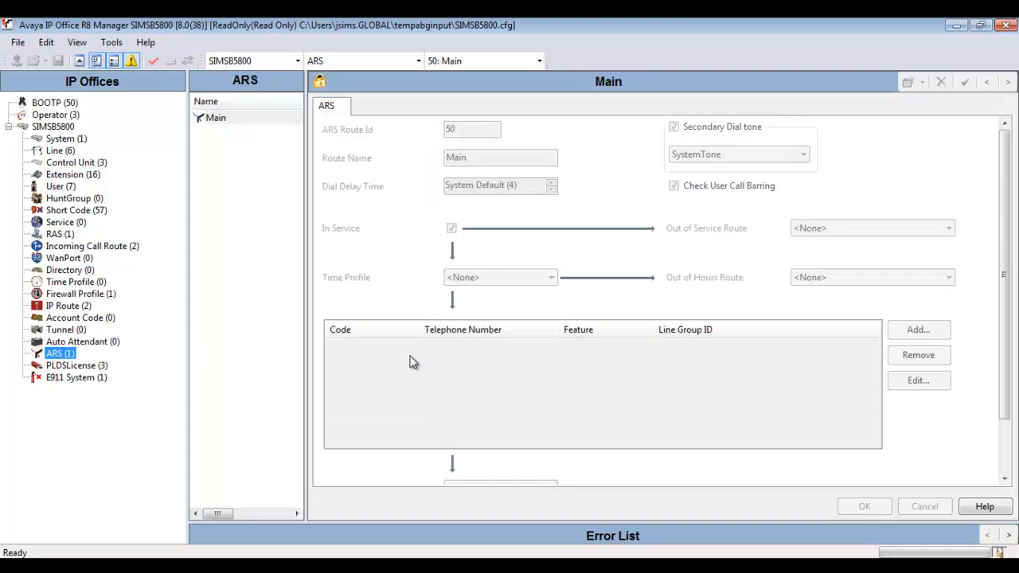
{"action": "left_click", "coordinate": [1007, 27]}
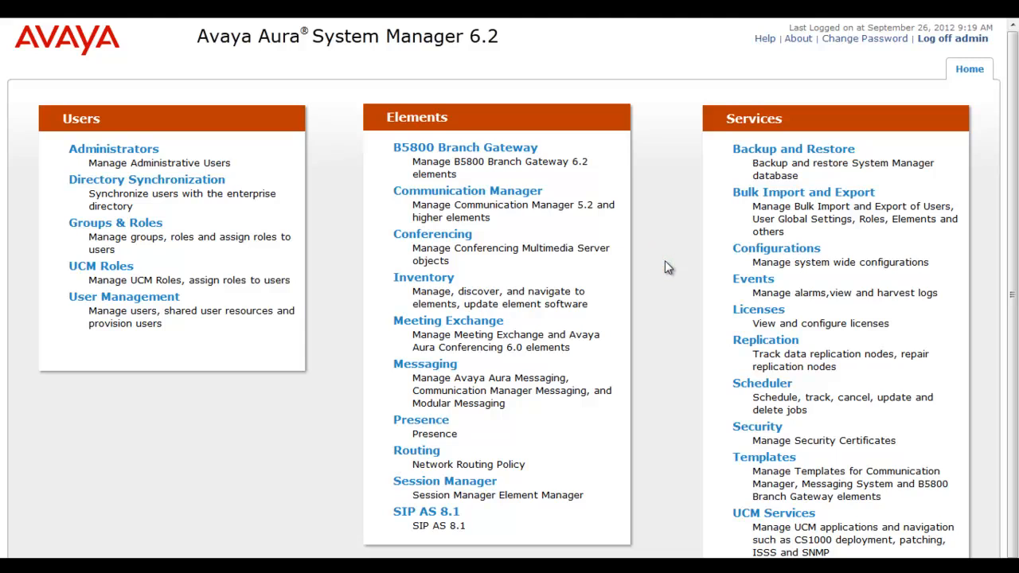
Step: Open the B5800 Branch Gateway backup and restore page and start a restore for SIMSB5800
{"action": "left_click", "coordinate": [524, 148]}
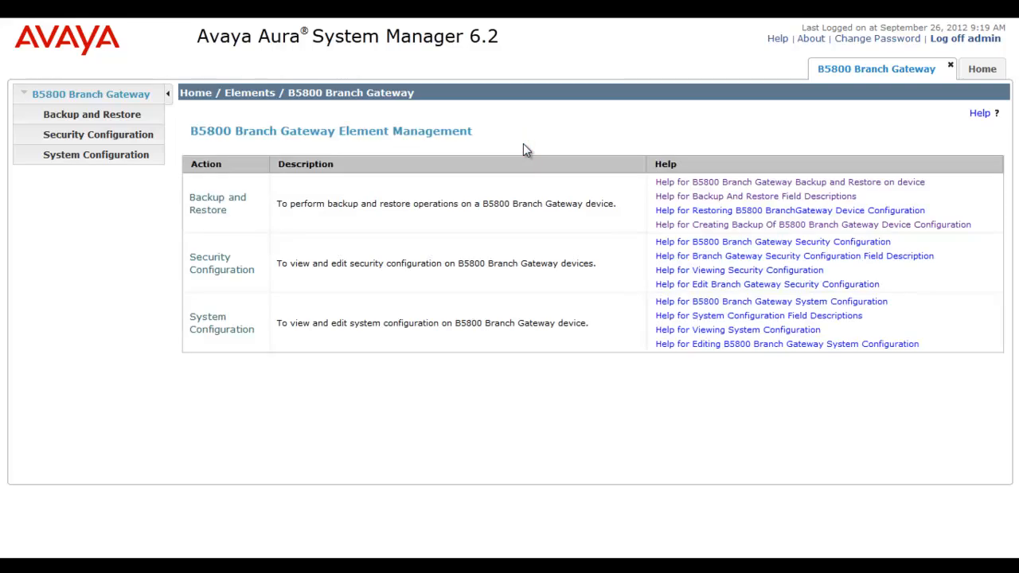
{"action": "left_click", "coordinate": [136, 115]}
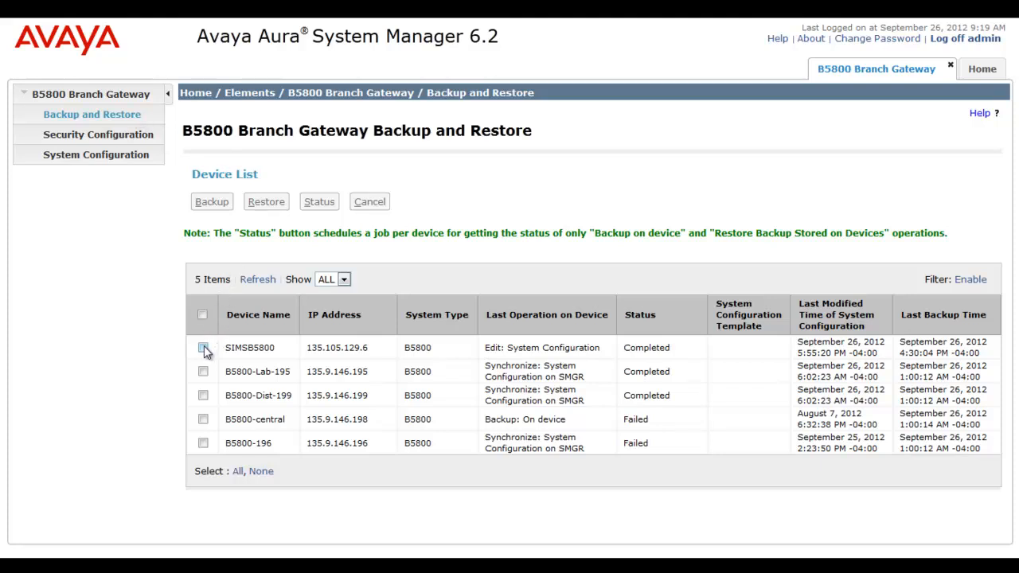
{"action": "left_click", "coordinate": [608, 348]}
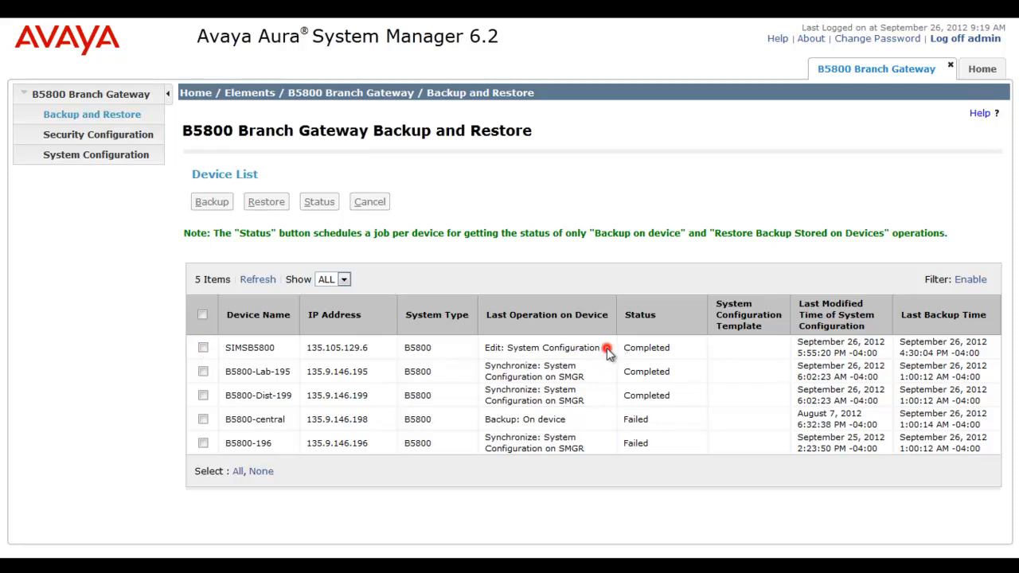
{"action": "left_click", "coordinate": [682, 348]}
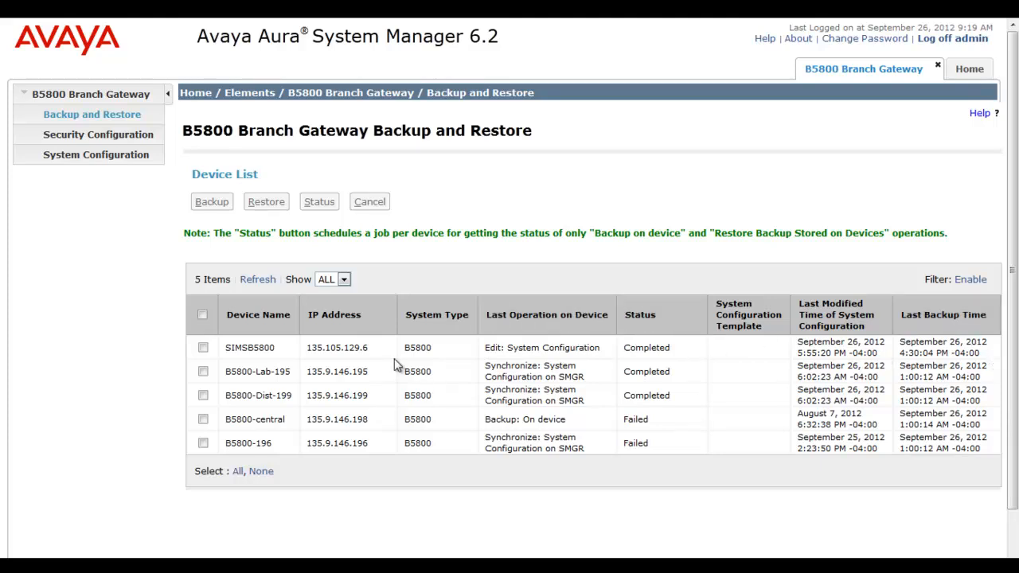
{"action": "left_click", "coordinate": [203, 348]}
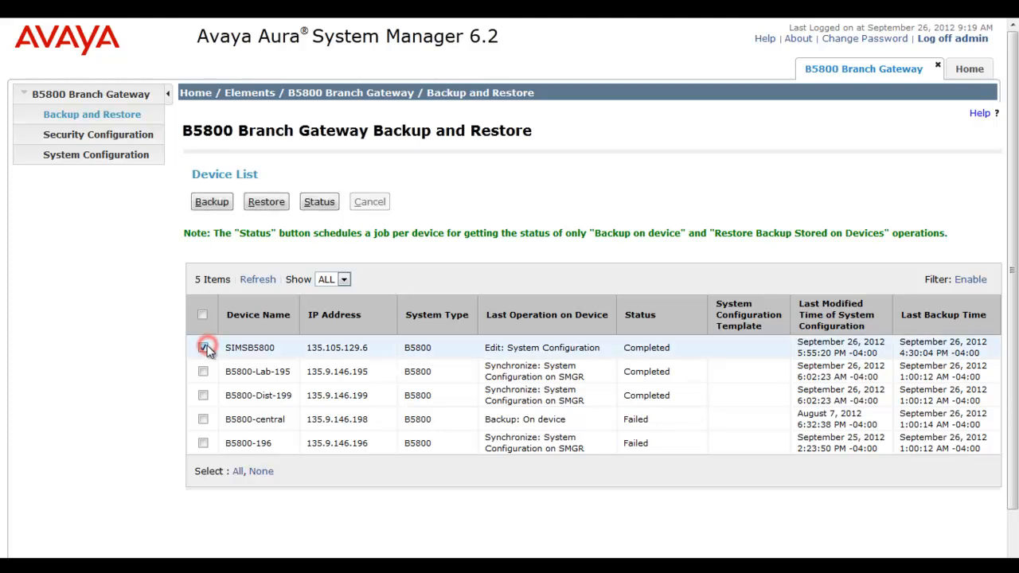
{"action": "left_click", "coordinate": [272, 205]}
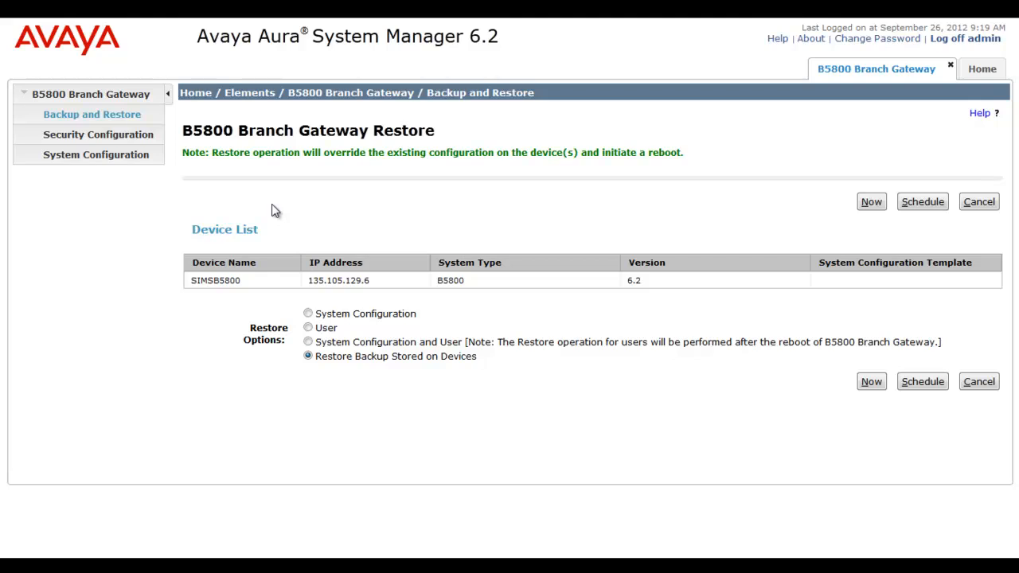
Step: Restore SIMSB5800 immediately using the Restore Backup Stored on Devices option
{"action": "left_click", "coordinate": [246, 285]}
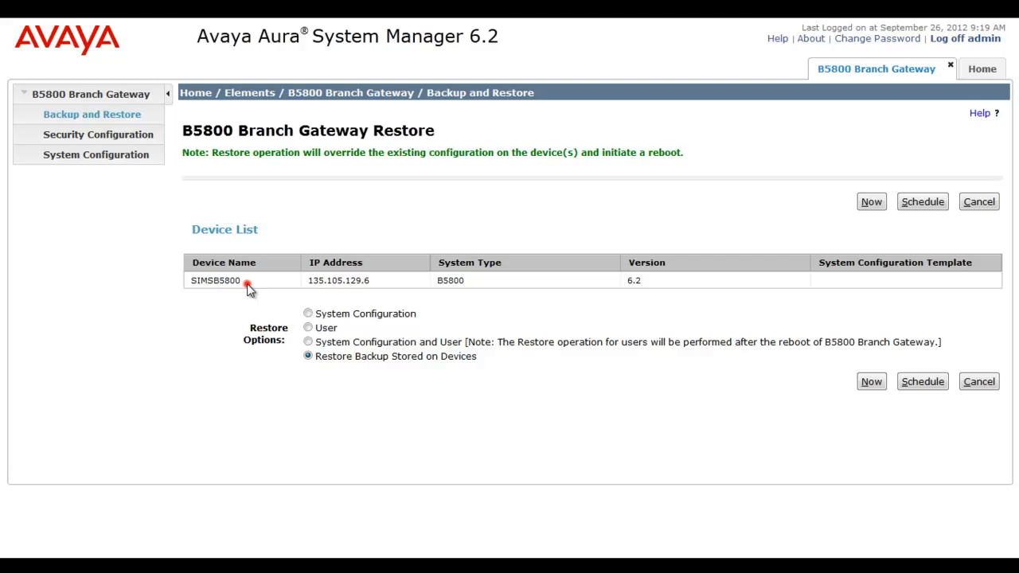
{"action": "left_click", "coordinate": [384, 283]}
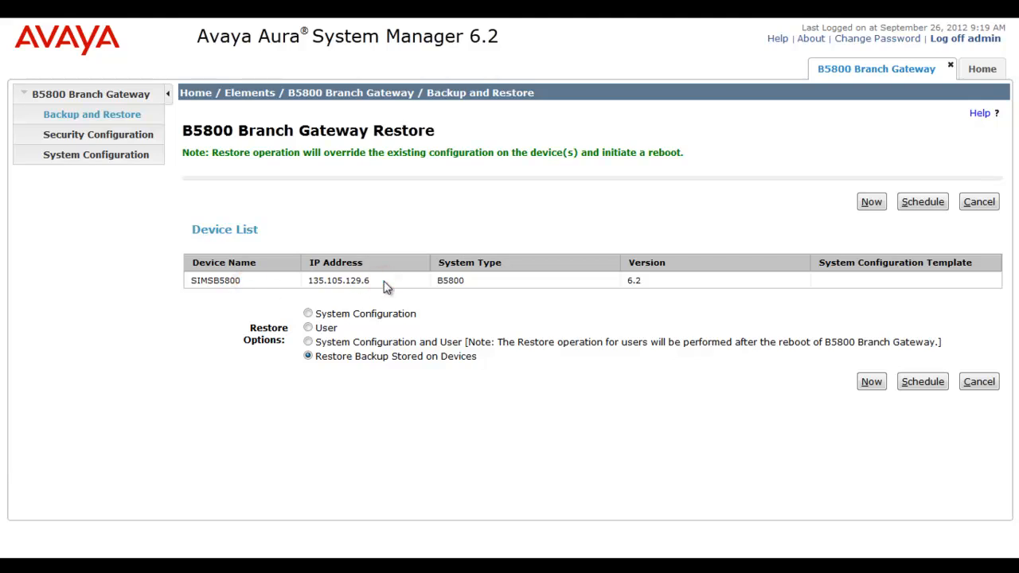
{"action": "left_click", "coordinate": [429, 314]}
{"action": "left_click", "coordinate": [371, 334]}
{"action": "left_click", "coordinate": [946, 339]}
{"action": "left_click", "coordinate": [939, 386]}
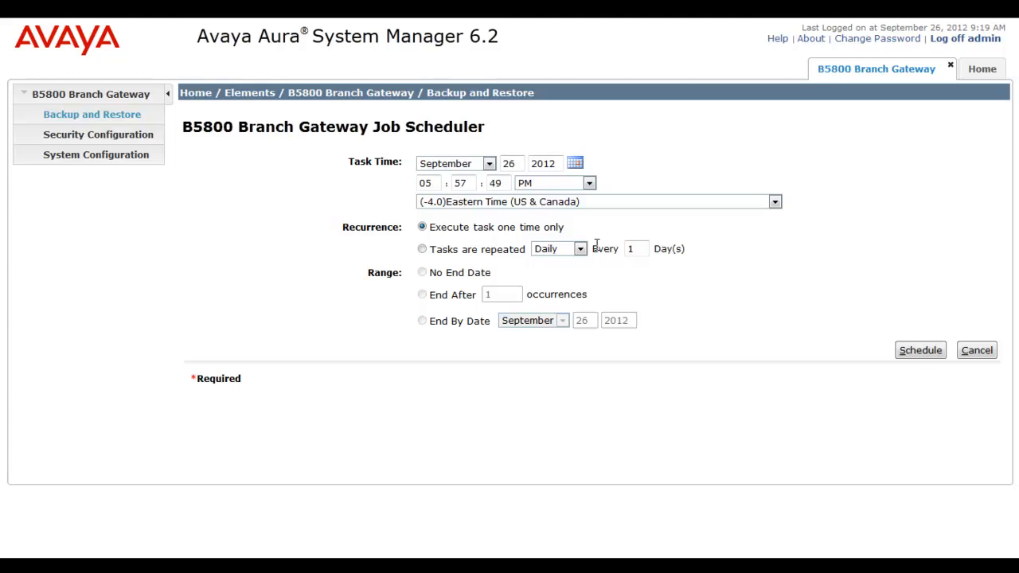
{"action": "left_click", "coordinate": [975, 348]}
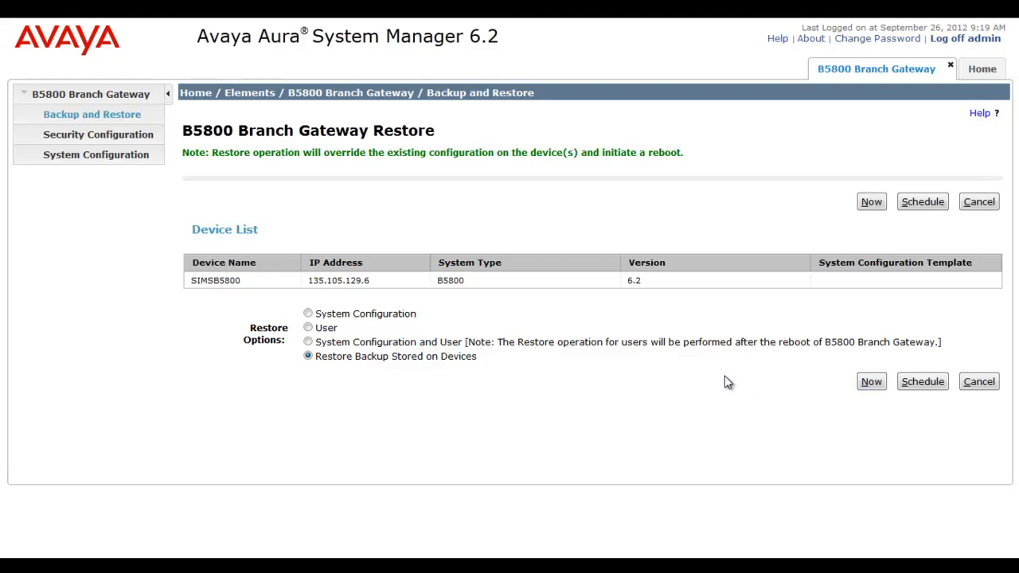
{"action": "left_click", "coordinate": [872, 382]}
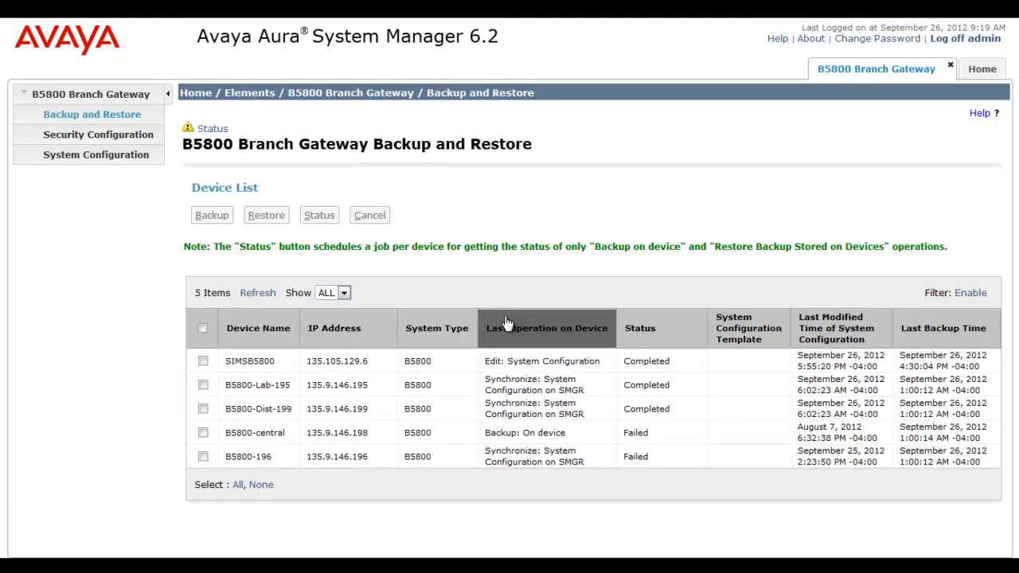
Step: Refresh the device list, read the status notice for the restore job and close the notice
{"action": "left_click", "coordinate": [243, 292]}
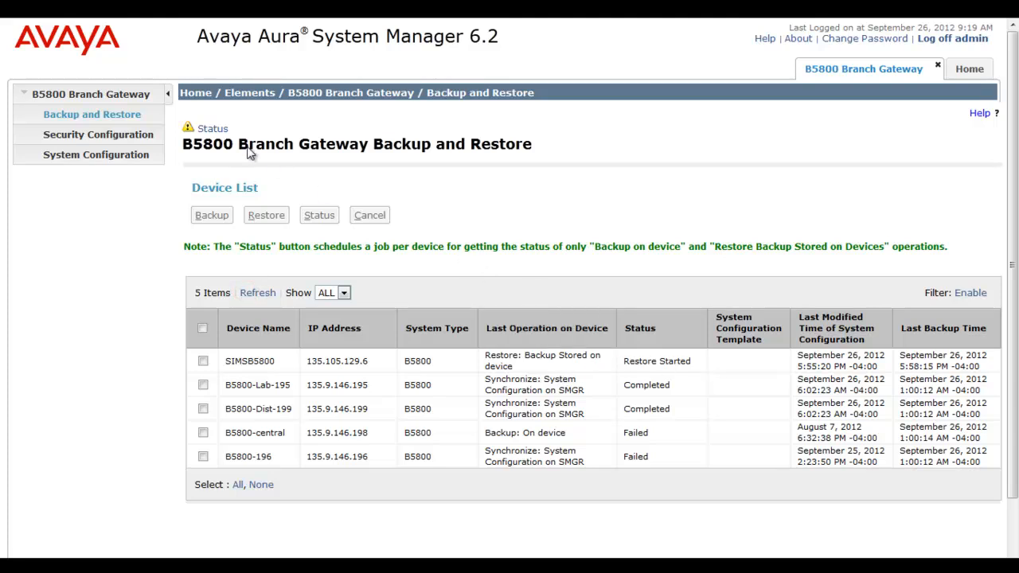
{"action": "left_click", "coordinate": [215, 129]}
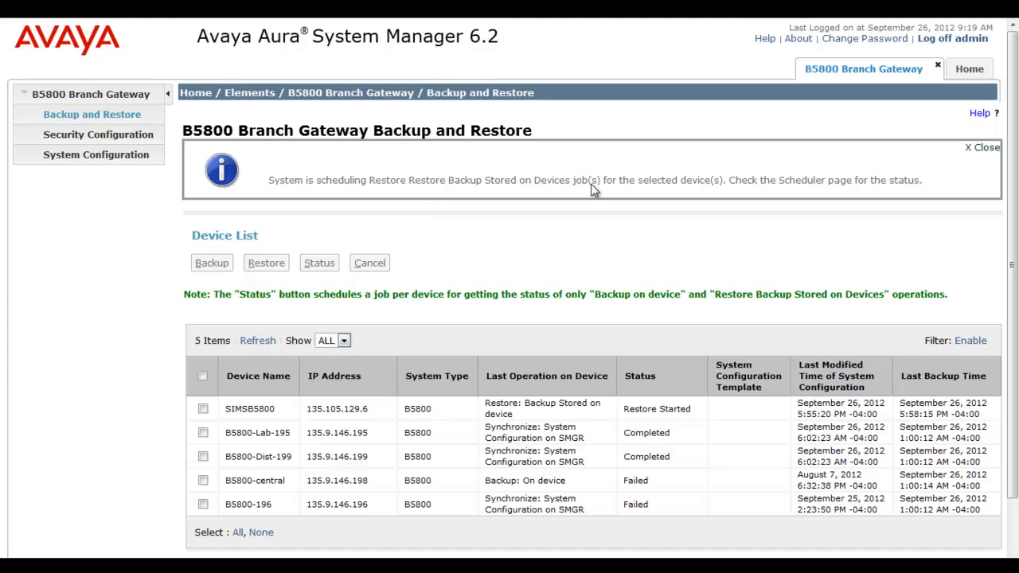
{"action": "left_click", "coordinate": [983, 147]}
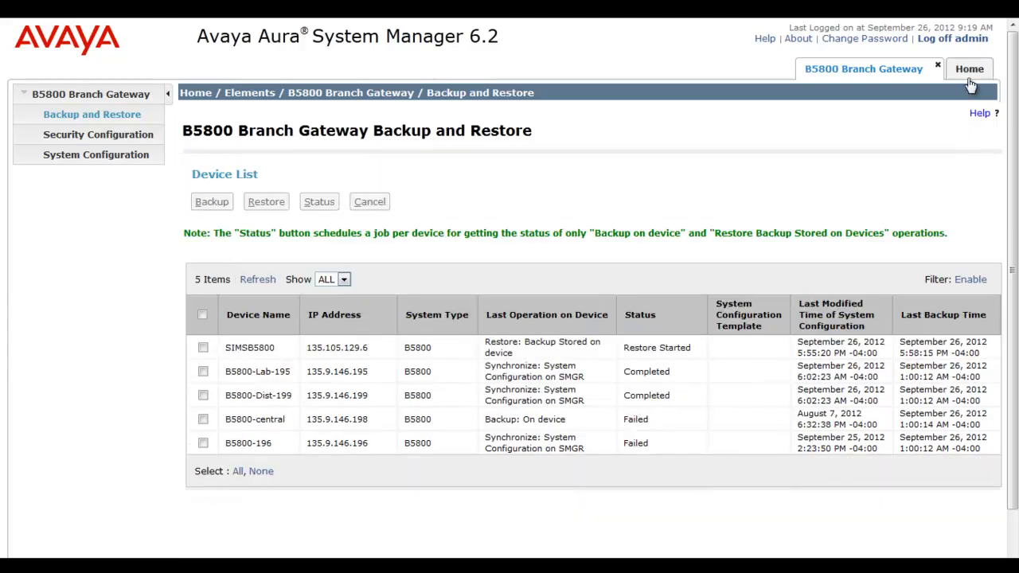
Step: Check the SIMSB5800 restore job among the Scheduler's completed jobs, then close the Scheduler
{"action": "left_click", "coordinate": [969, 70]}
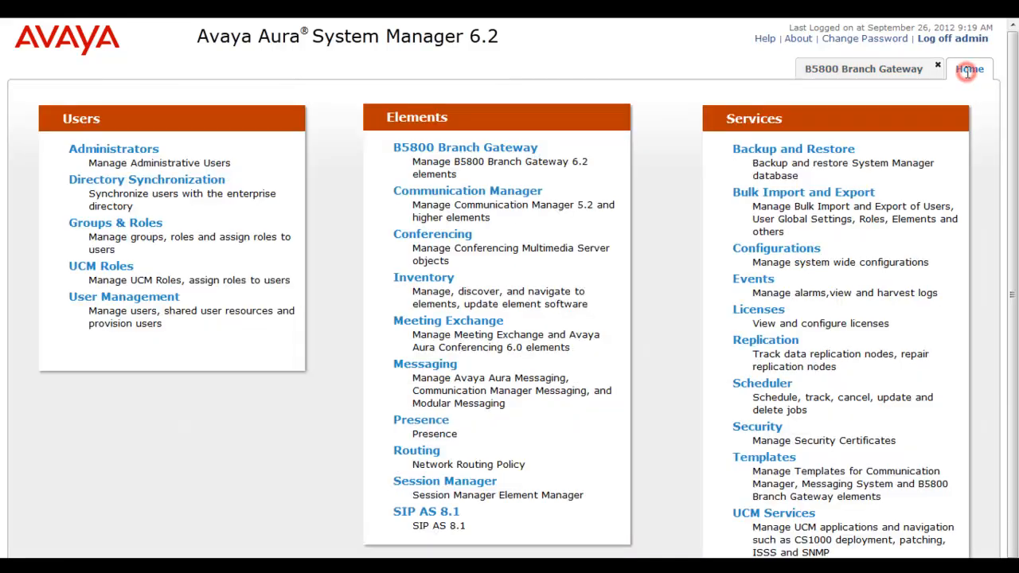
{"action": "left_click", "coordinate": [778, 383]}
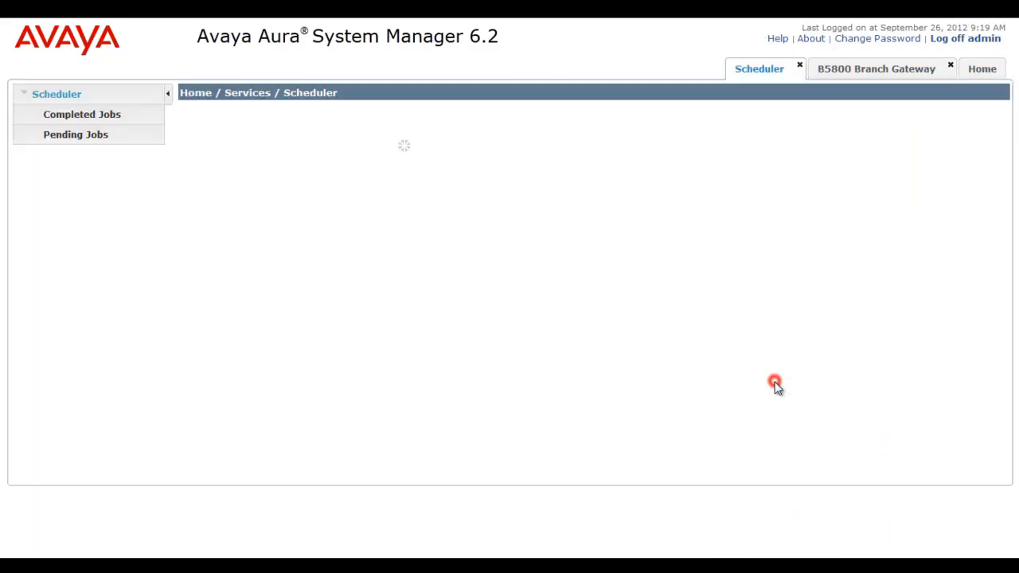
{"action": "left_click", "coordinate": [118, 121]}
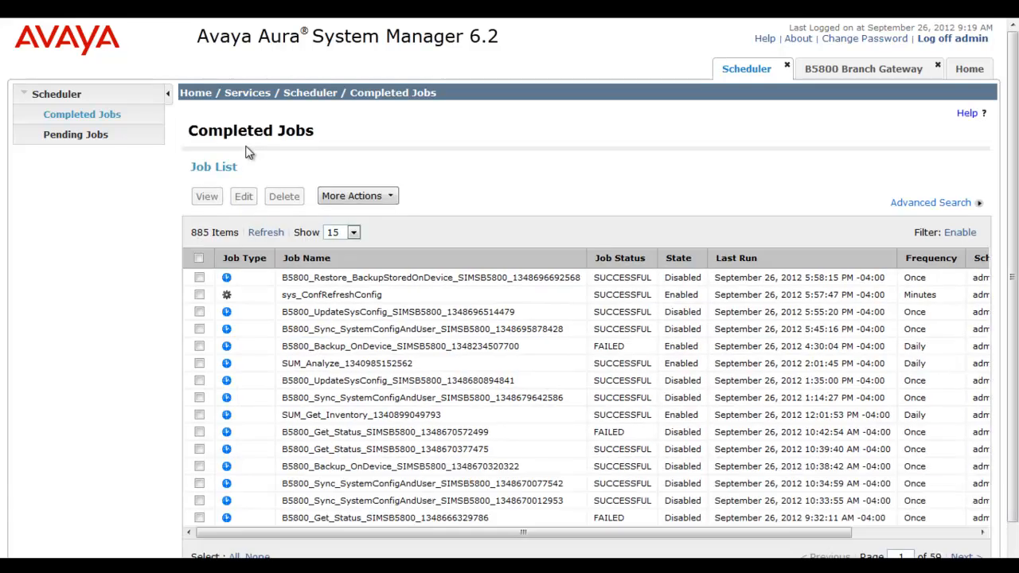
{"action": "left_click", "coordinate": [199, 278]}
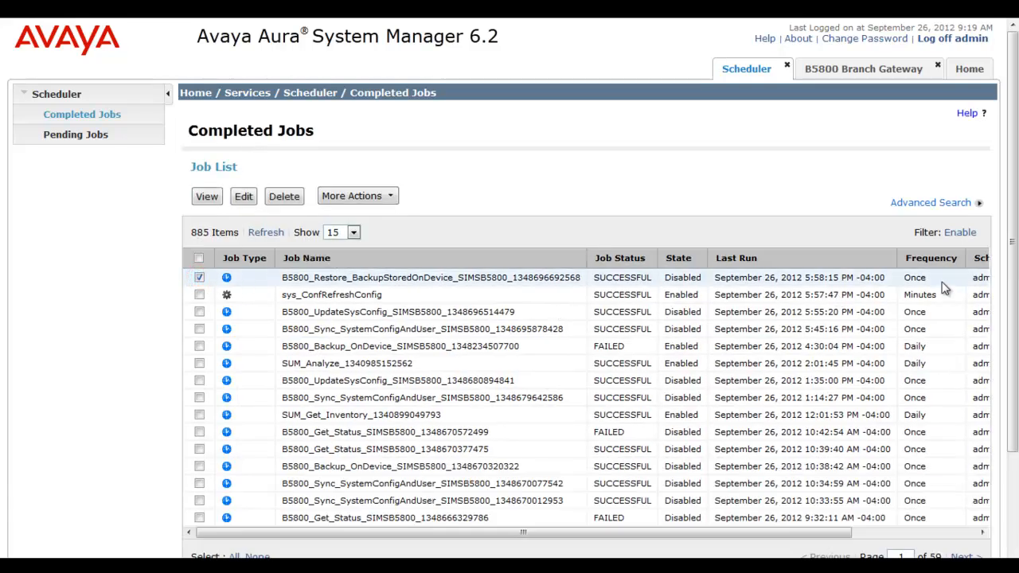
{"action": "left_click", "coordinate": [786, 65]}
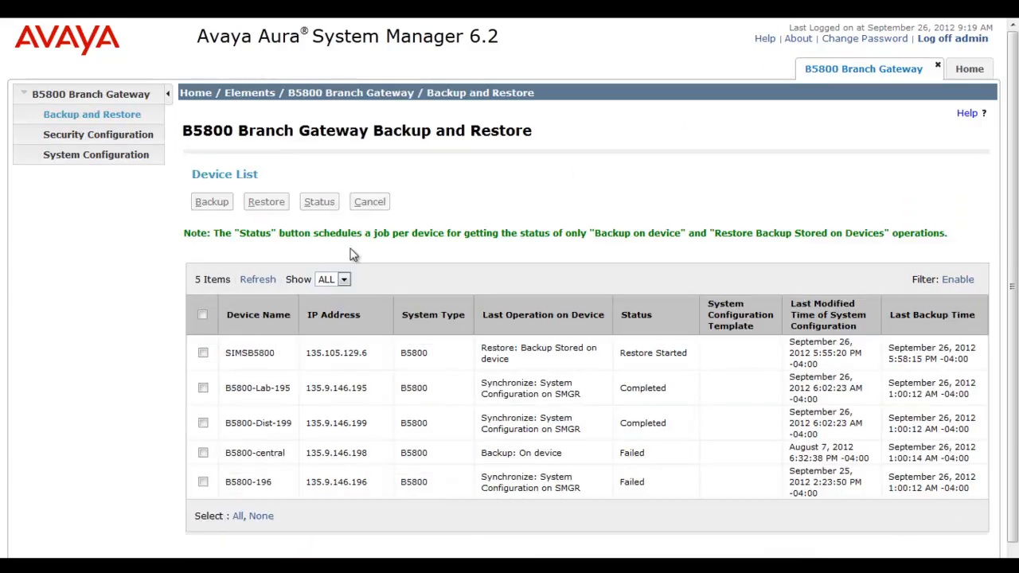
Step: Request the current restore status of SIMSB5800 and check it in the device list
{"action": "left_click", "coordinate": [203, 352]}
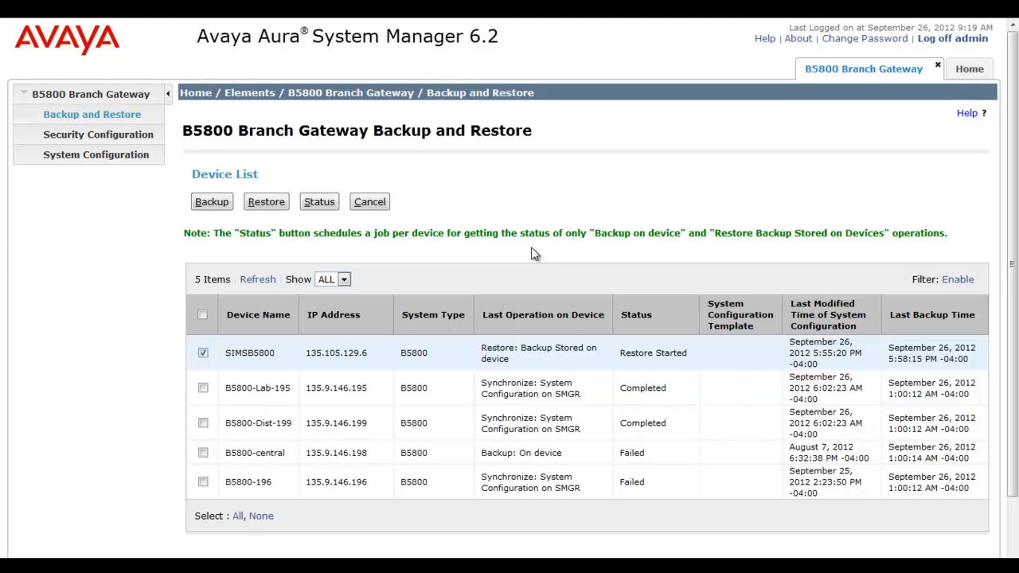
{"action": "left_click", "coordinate": [318, 202]}
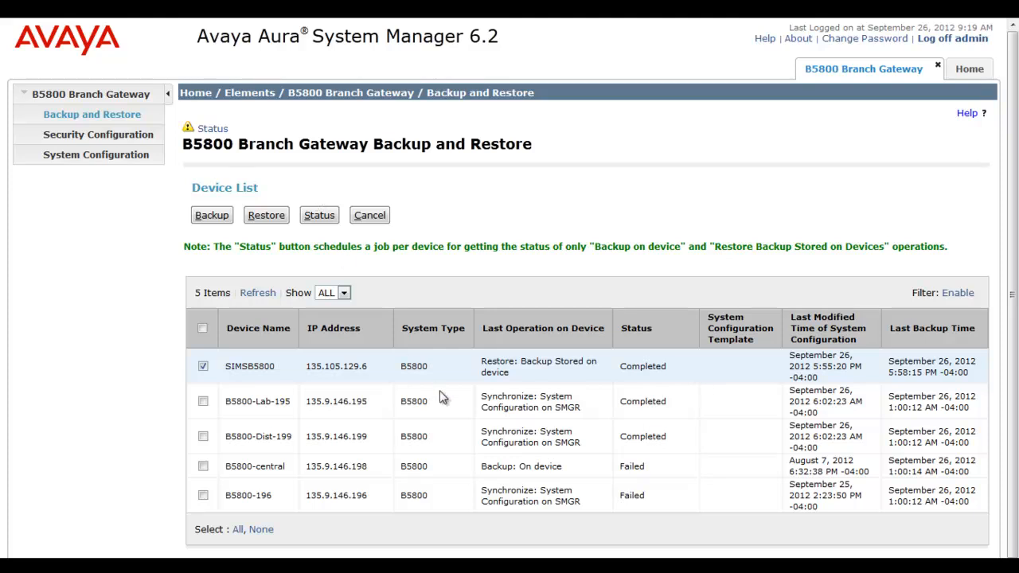
{"action": "left_click", "coordinate": [681, 373]}
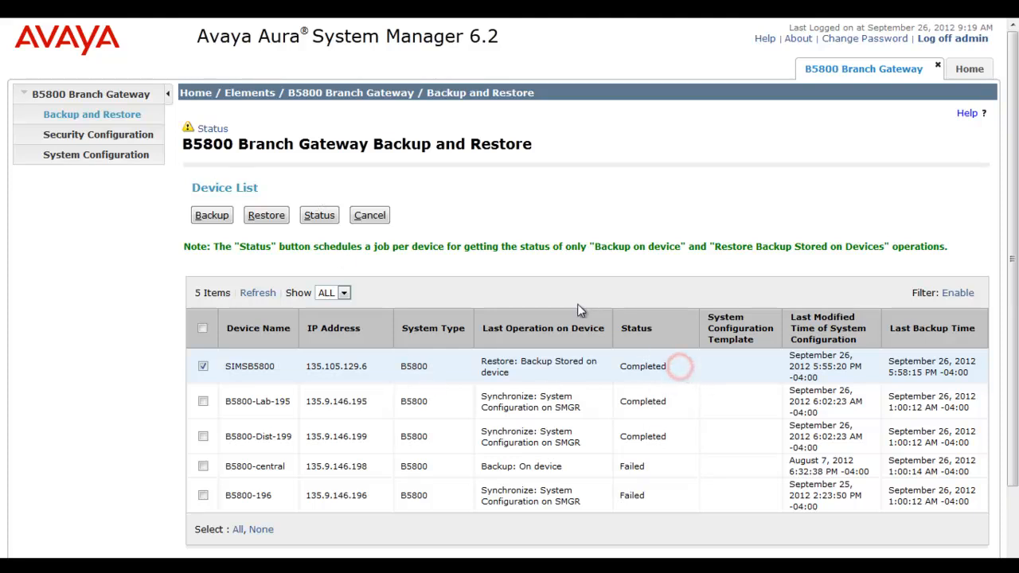
Step: Open SIMSB5800's system configuration read-only, examine the restored Main ARS code table and exit the viewer
{"action": "left_click", "coordinate": [138, 162]}
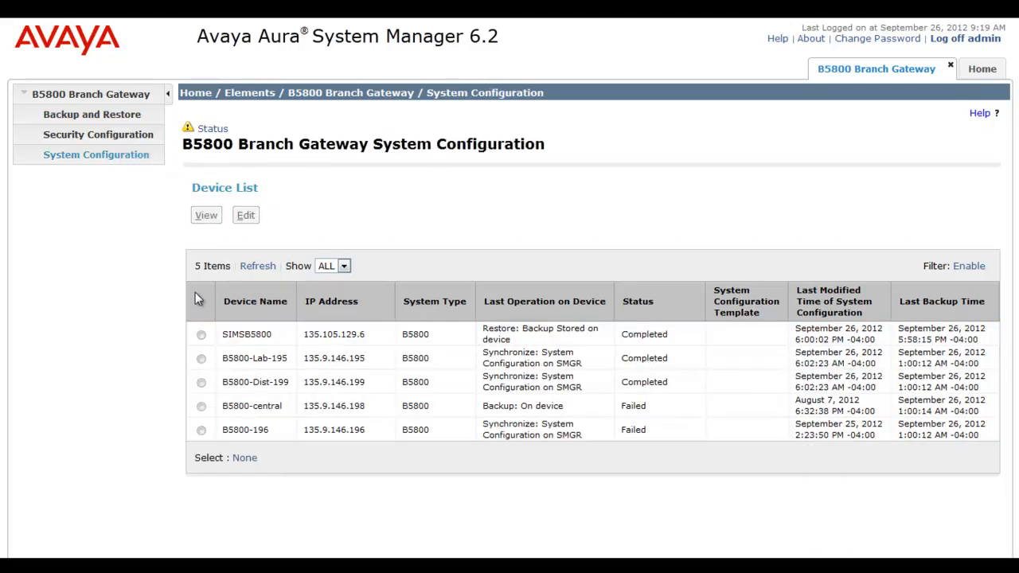
{"action": "left_click", "coordinate": [201, 336]}
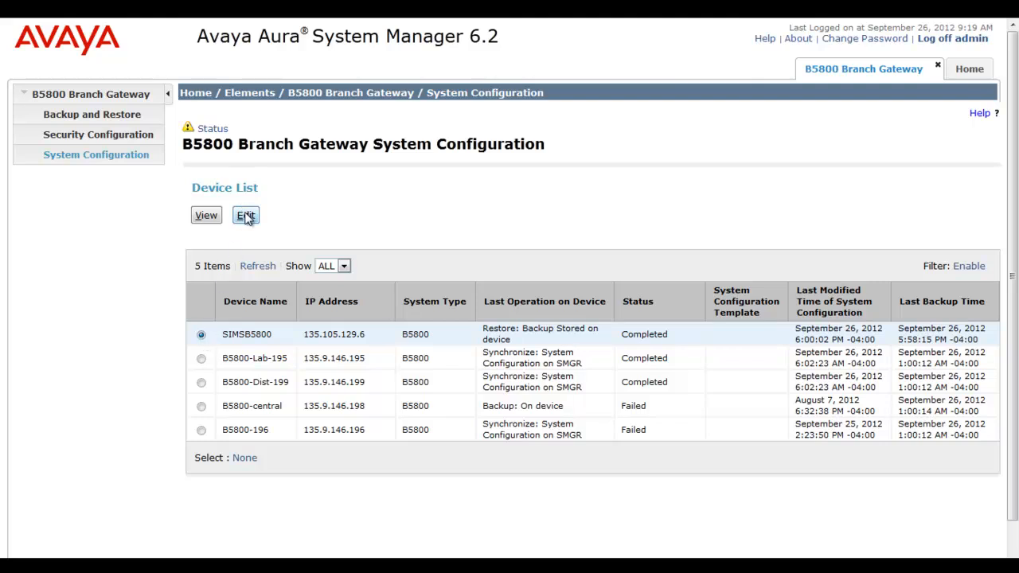
{"action": "left_click", "coordinate": [205, 217]}
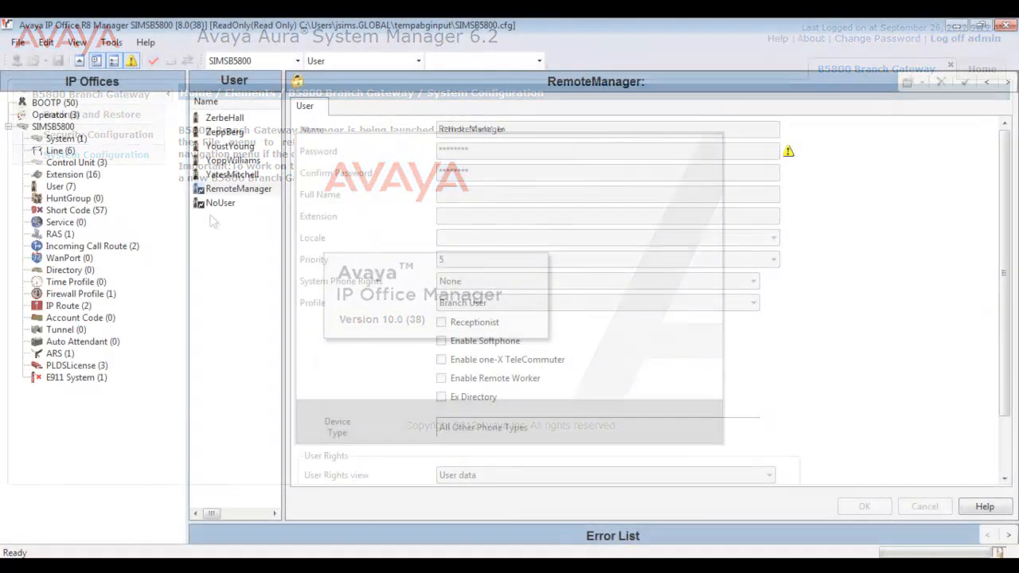
{"action": "left_click", "coordinate": [56, 354]}
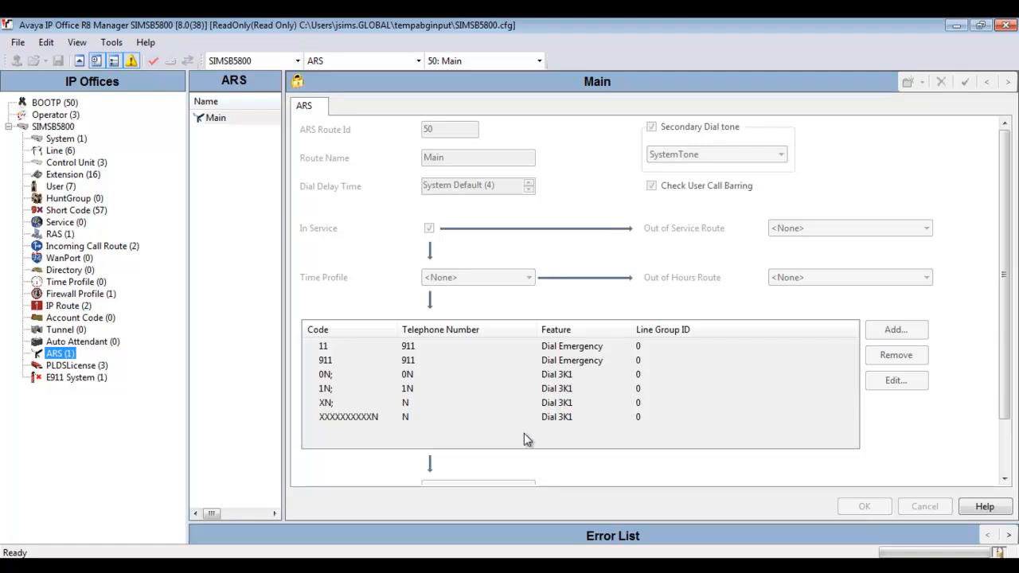
{"action": "left_click", "coordinate": [18, 43]}
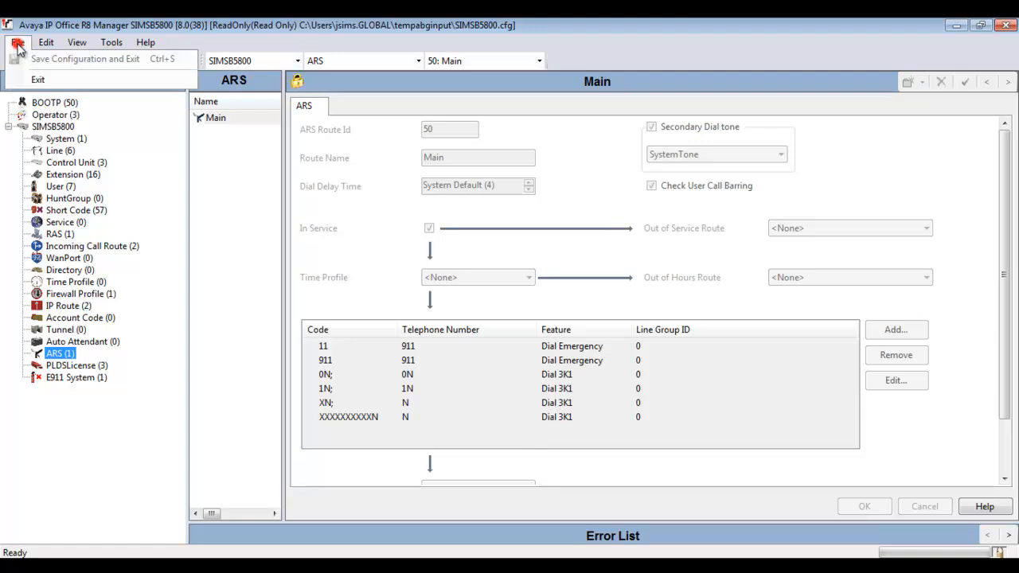
{"action": "left_click", "coordinate": [39, 81]}
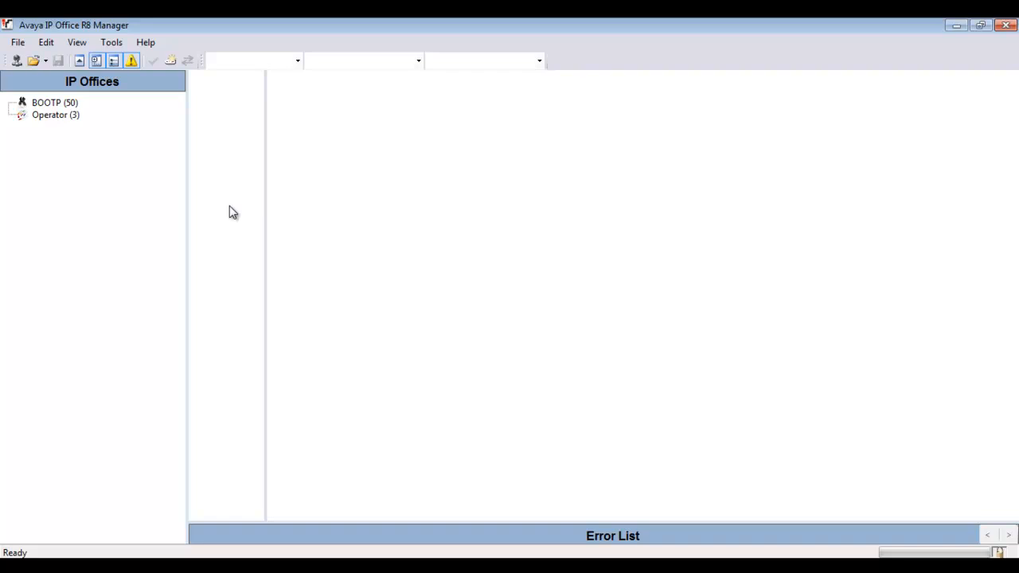
Step: In standalone IP Office Manager, open Embedded File Management and choose SIMSB5800 as the system to connect to
{"action": "left_click", "coordinate": [18, 43]}
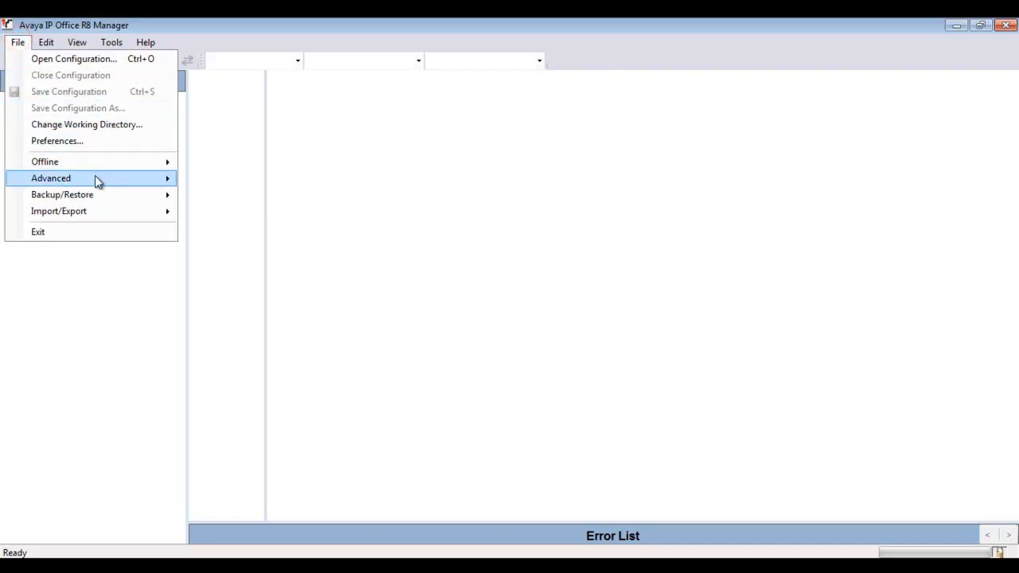
{"action": "mouse_move", "coordinate": [96, 178]}
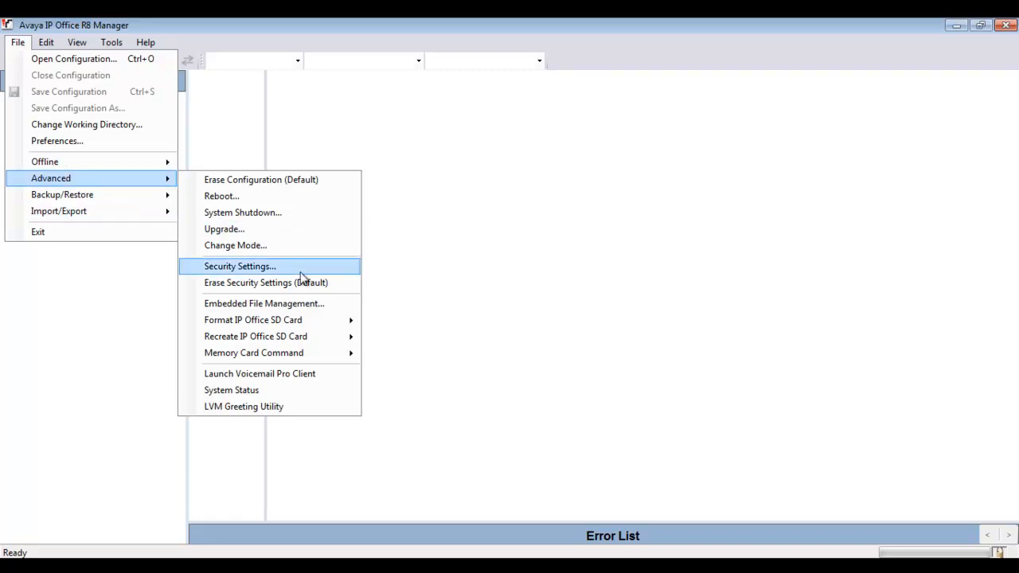
{"action": "left_click", "coordinate": [319, 306]}
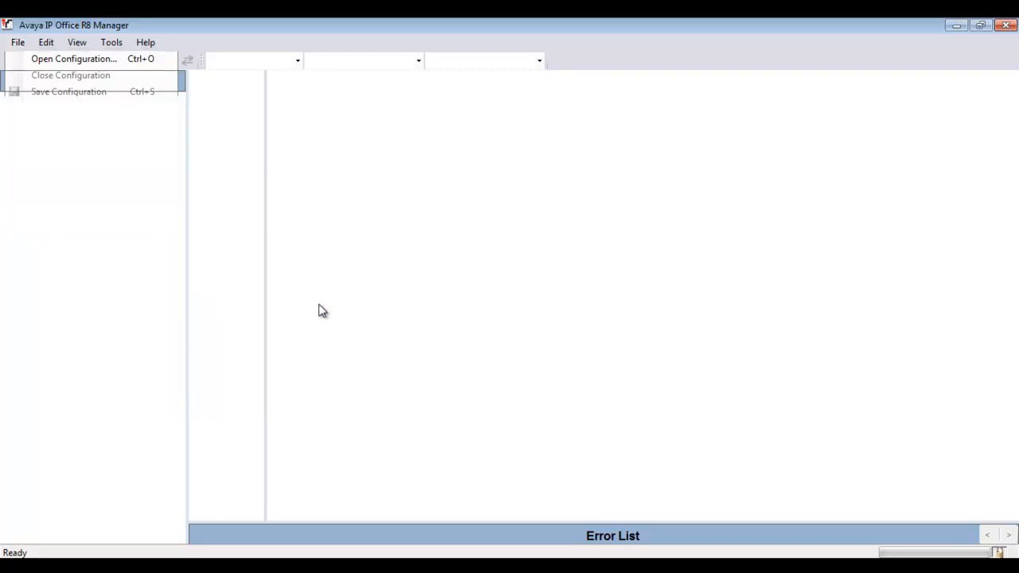
{"action": "left_click", "coordinate": [174, 149]}
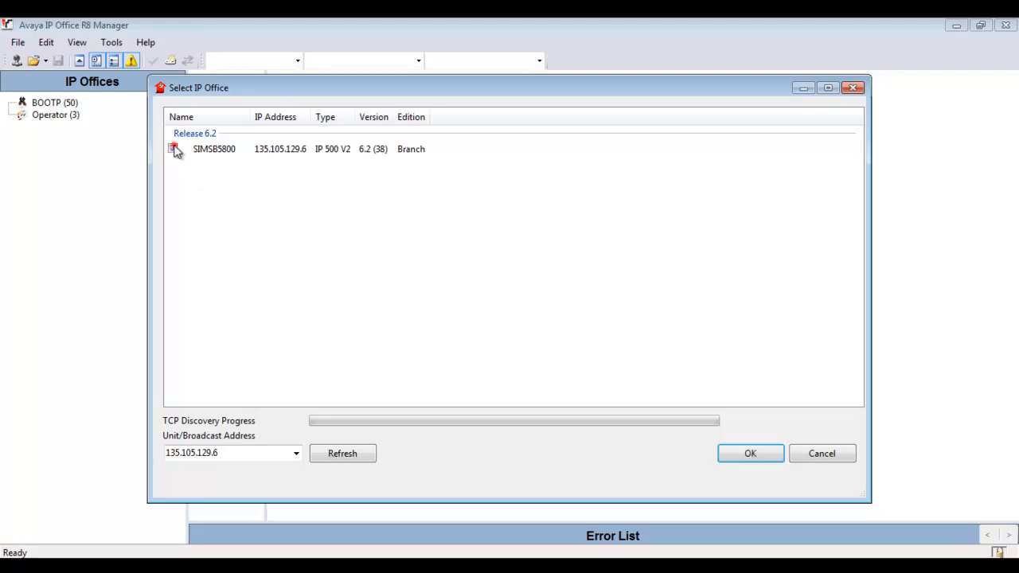
{"action": "key", "text": "Return"}
Step: Log in to SIMSB5800's embedded file management as Administrator with the service user password
{"action": "type", "text": "Admin"}
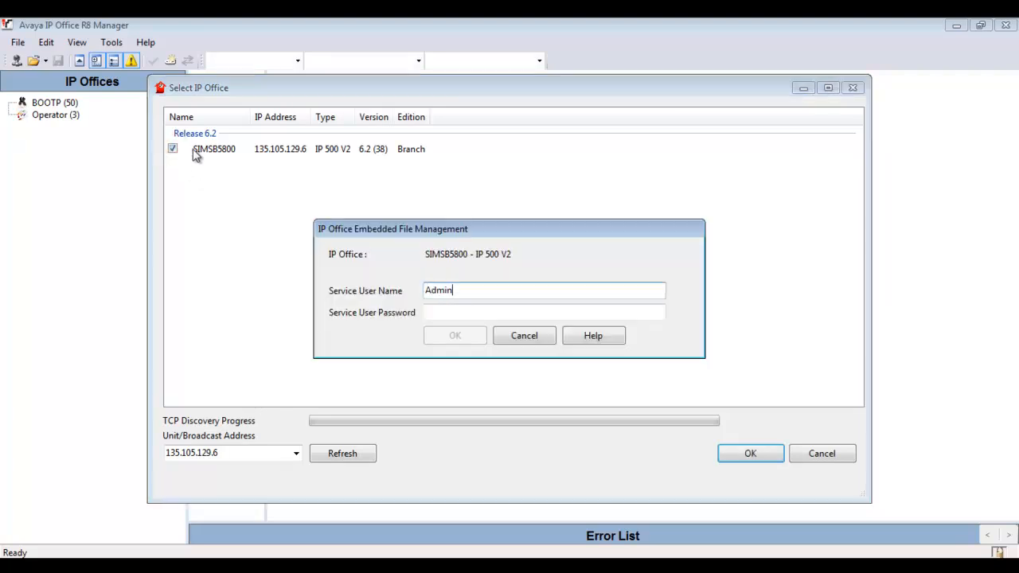
{"action": "type", "text": "istrator"}
{"action": "key", "text": "ctrl+a"}
{"action": "key", "text": "Tab"}
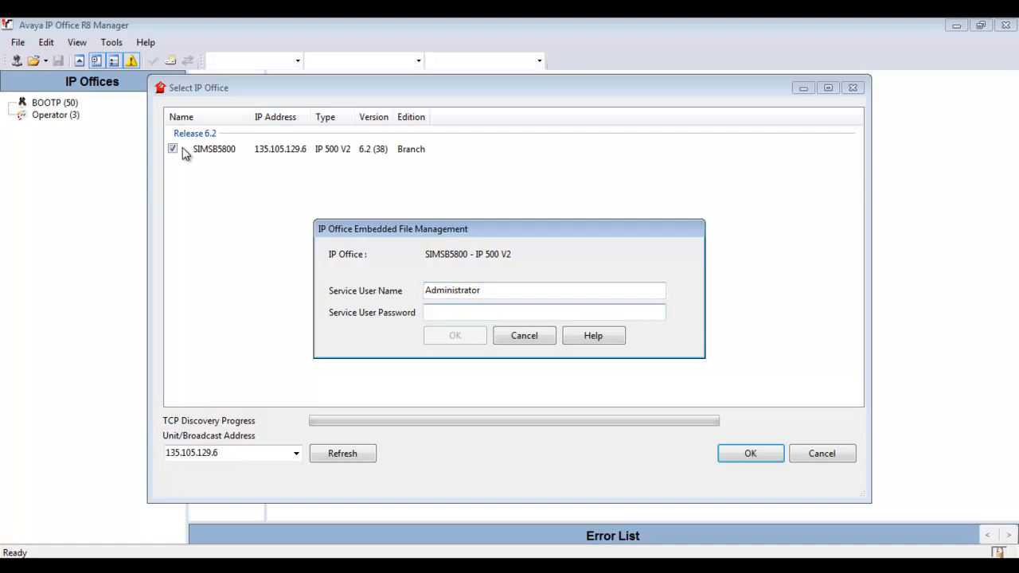
{"action": "key", "text": "ctrl+v"}
{"action": "key", "text": "Return"}
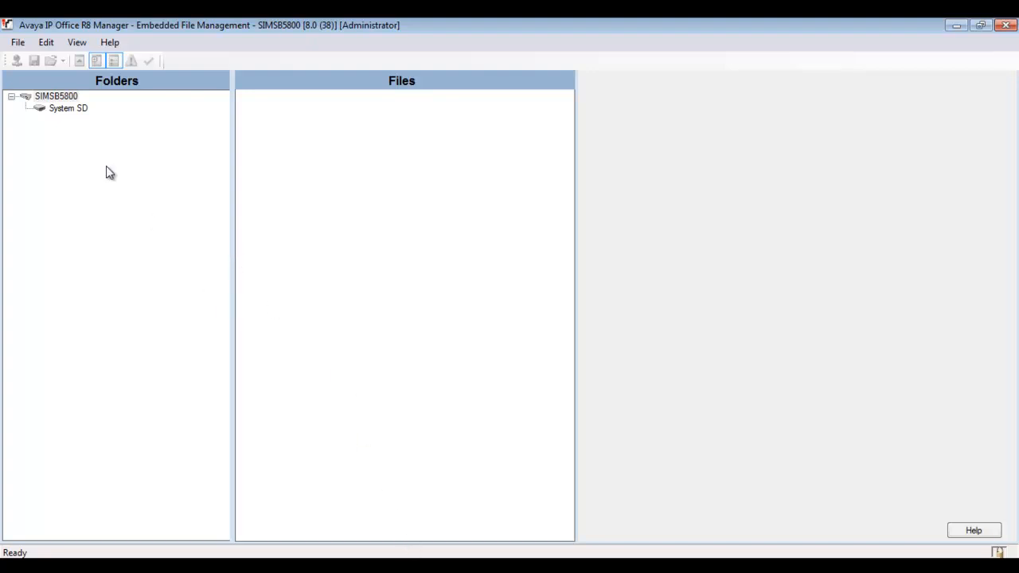
Step: Open the SYSTEM folder on SIMSB5800's System SD card and view the files in its BACKUP folder
{"action": "left_click", "coordinate": [62, 113]}
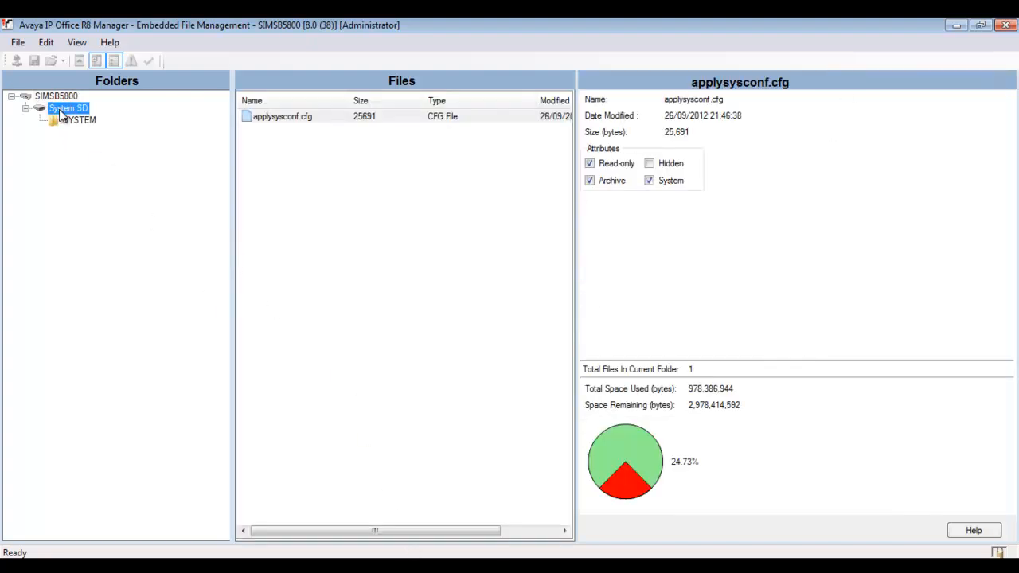
{"action": "left_click", "coordinate": [62, 119]}
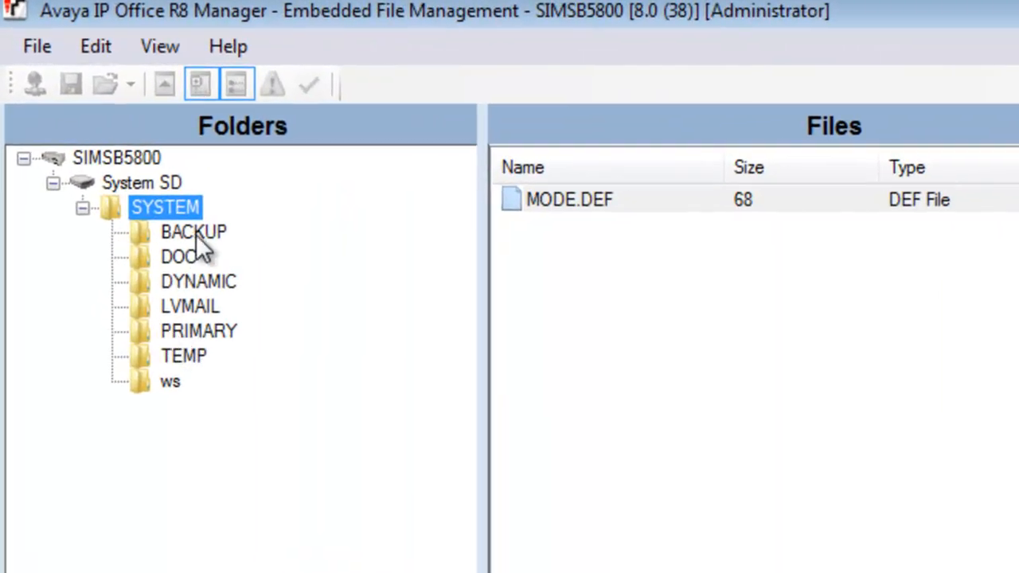
{"action": "left_click", "coordinate": [196, 234]}
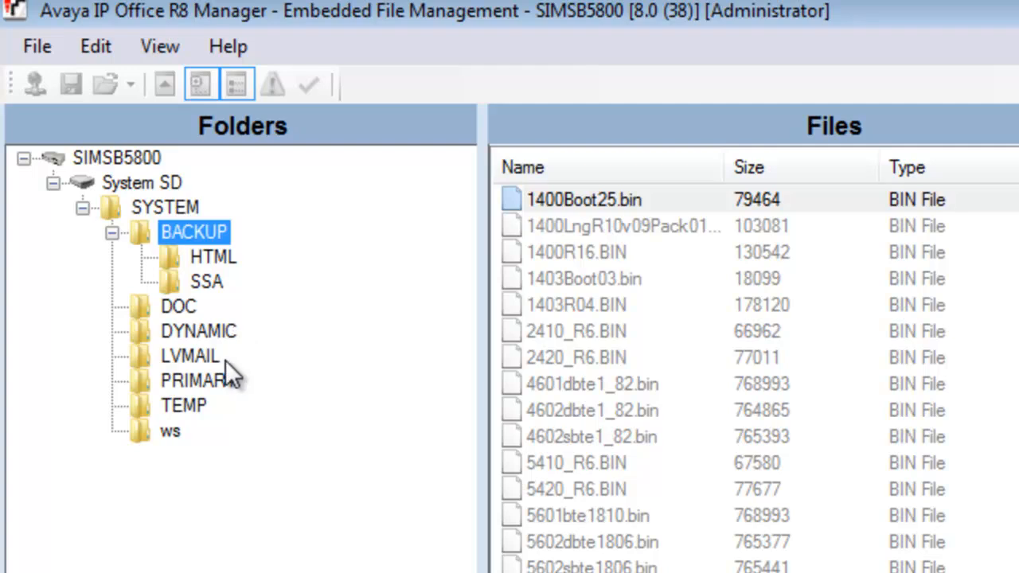
Step: Compare the file lists of the PRIMARY and BACKUP folders, finishing in the PRIMARY folder's file list
{"action": "left_click", "coordinate": [229, 377]}
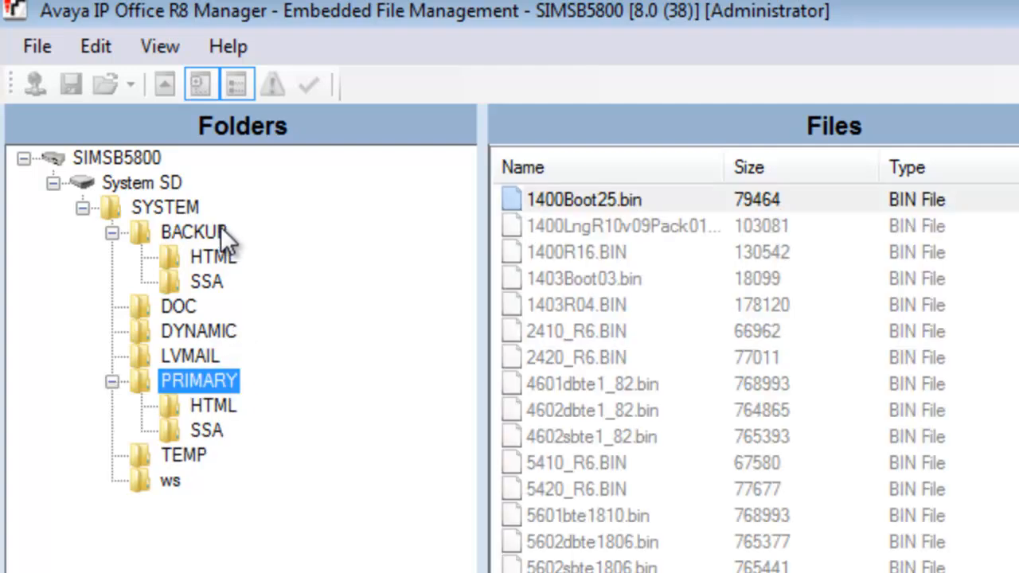
{"action": "left_click", "coordinate": [220, 229]}
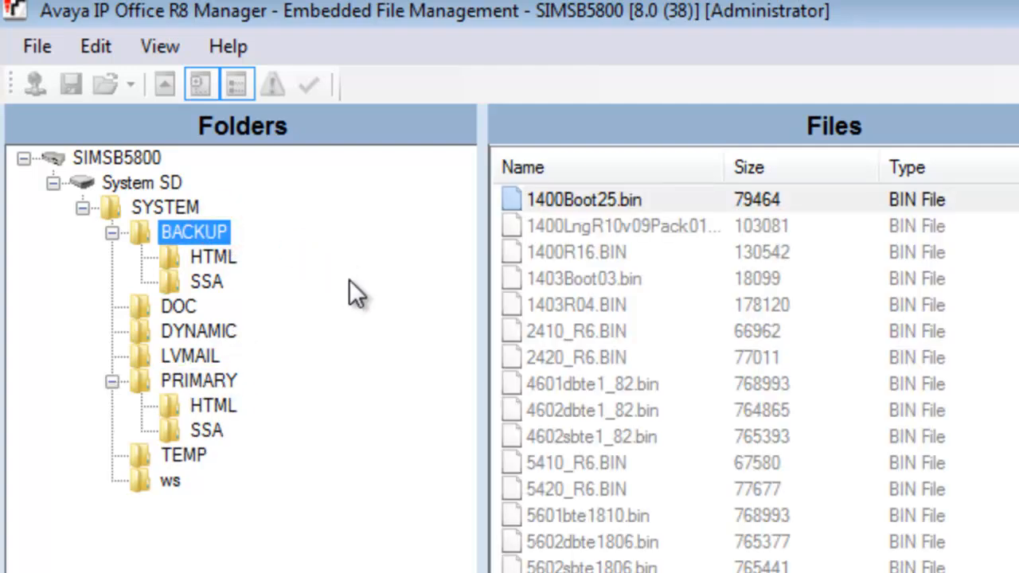
{"action": "left_click", "coordinate": [235, 378]}
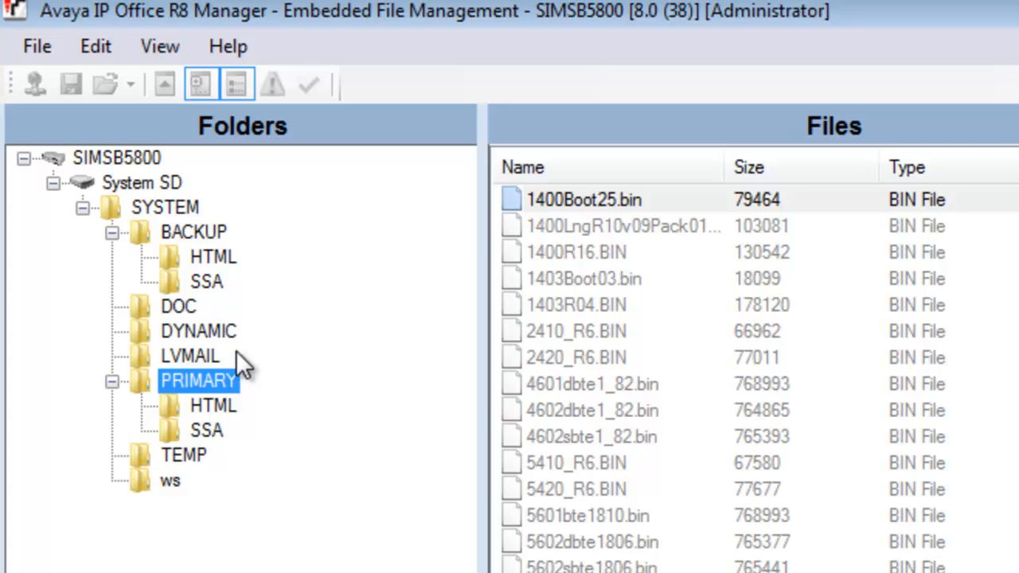
{"action": "left_click", "coordinate": [611, 323]}
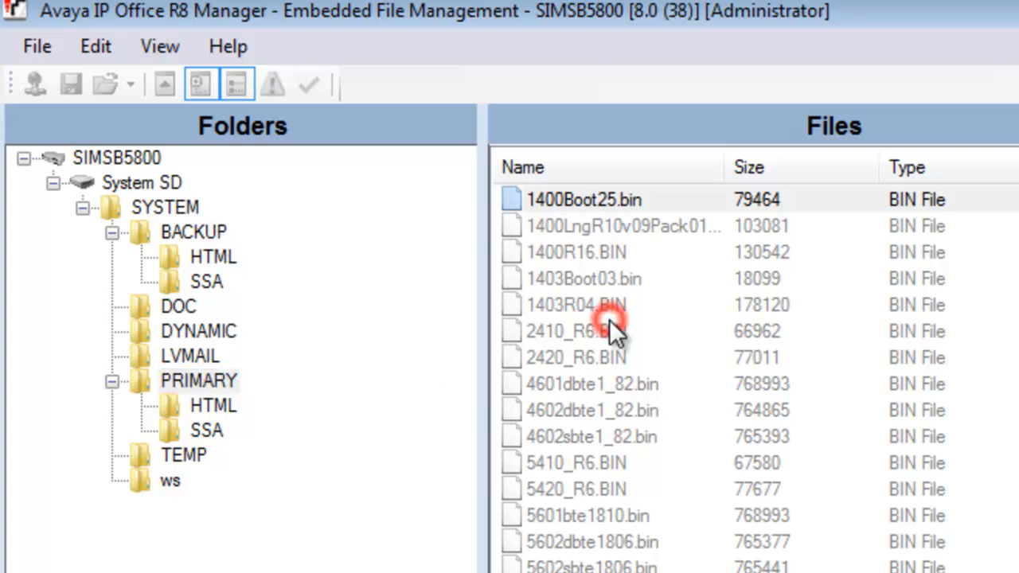